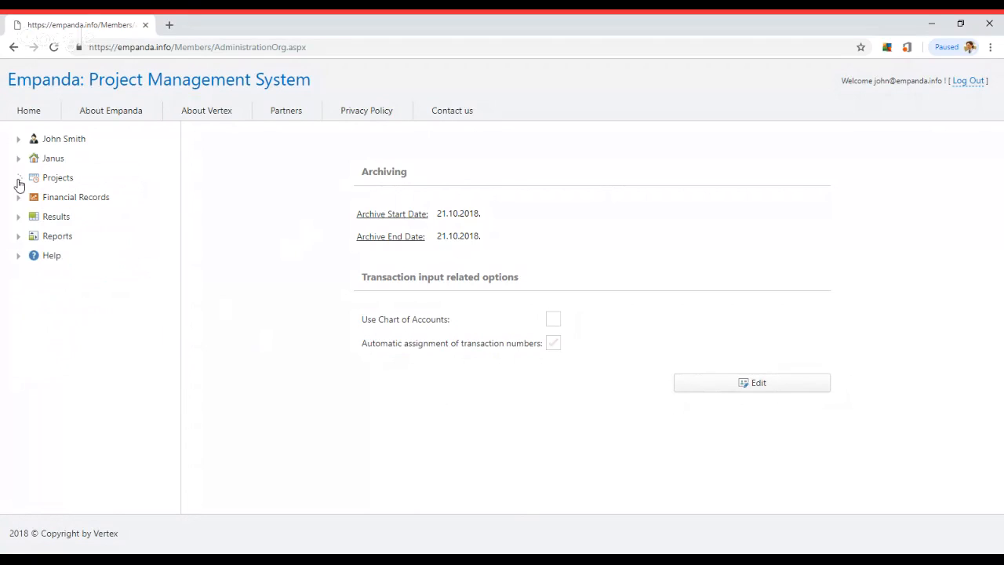
Expand the Projects node in the sidebar and open the still-empty Project List
{"action": "left_click", "coordinate": [18, 178]}
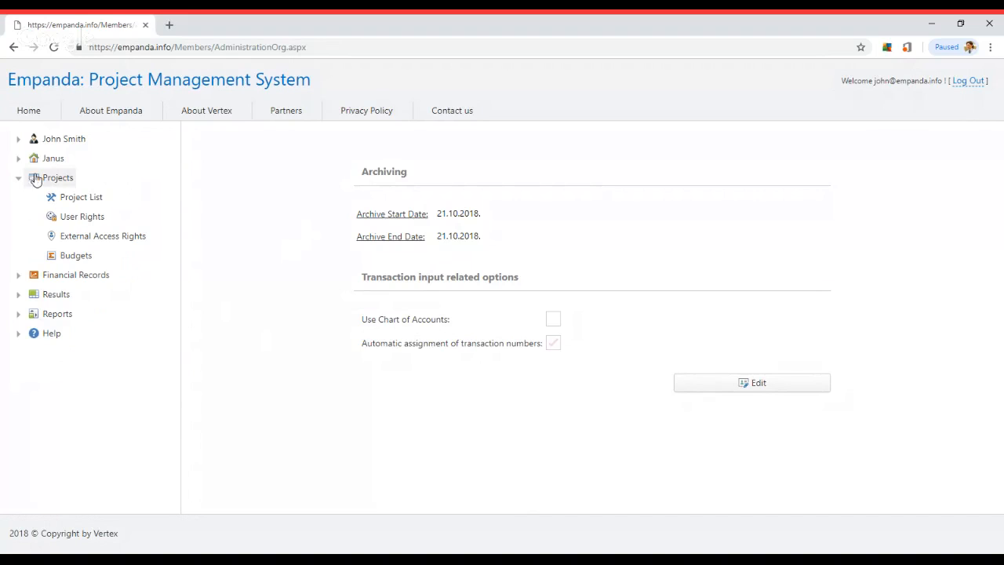
{"action": "left_click", "coordinate": [82, 197]}
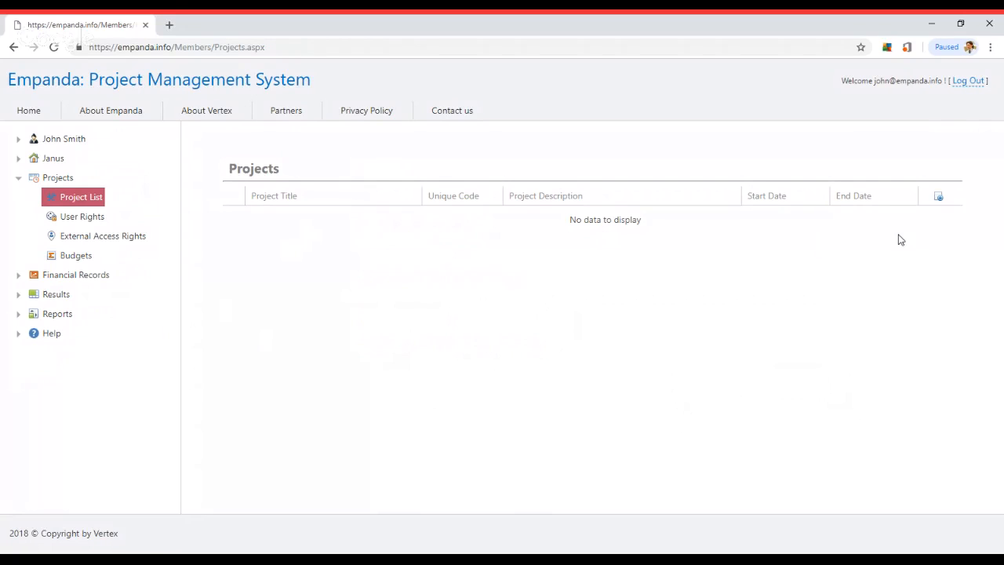
Create a project titled 'Urban Agriculture', code UA1, described as 'Urban farming for unemployed'
{"action": "left_click", "coordinate": [939, 199]}
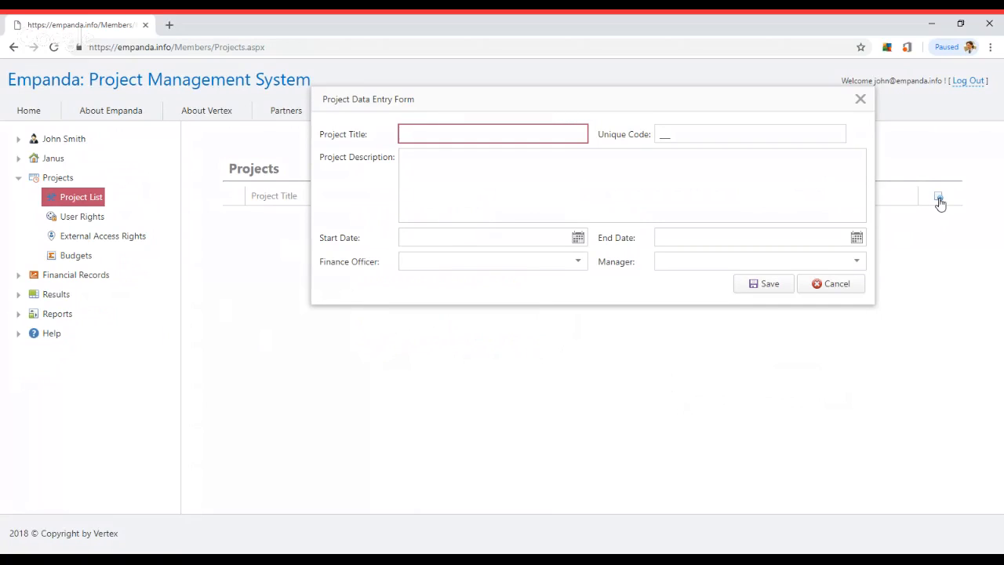
{"action": "type", "text": "Urban Agriculture"}
{"action": "key", "text": "Tab"}
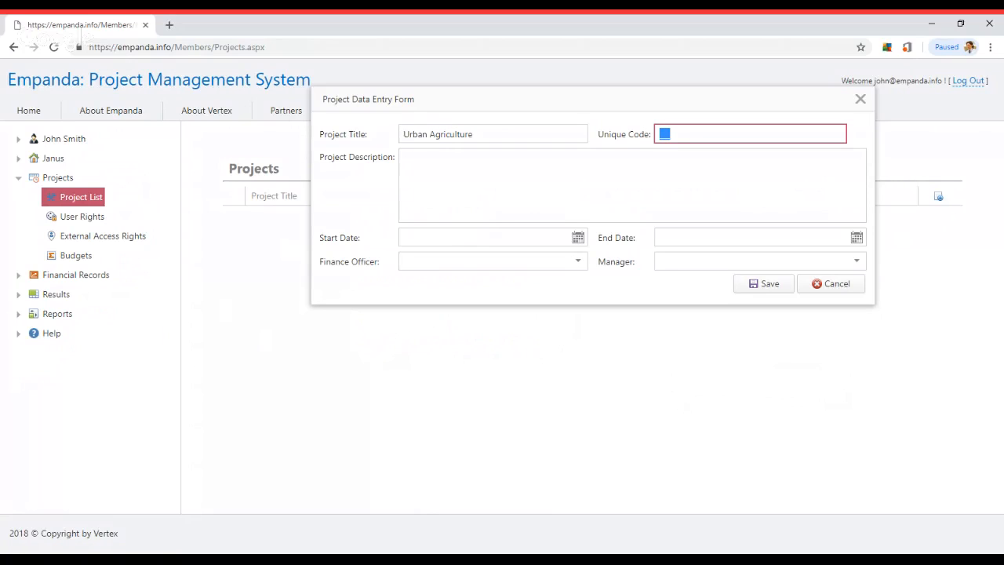
{"action": "type", "text": "UA1"}
{"action": "key", "text": "Tab"}
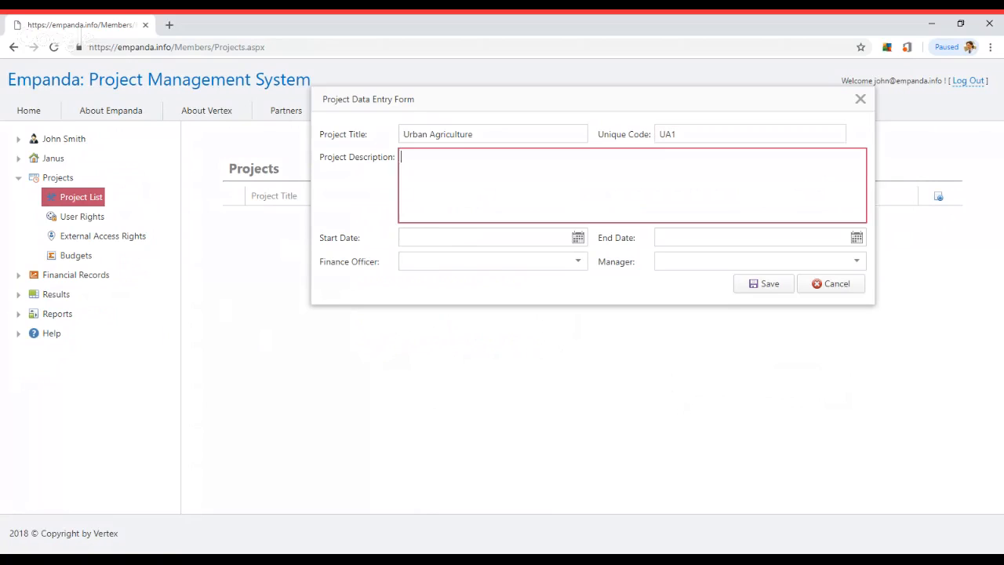
{"action": "type", "text": "Urban farming"}
{"action": "type", "text": "for unemployed"}
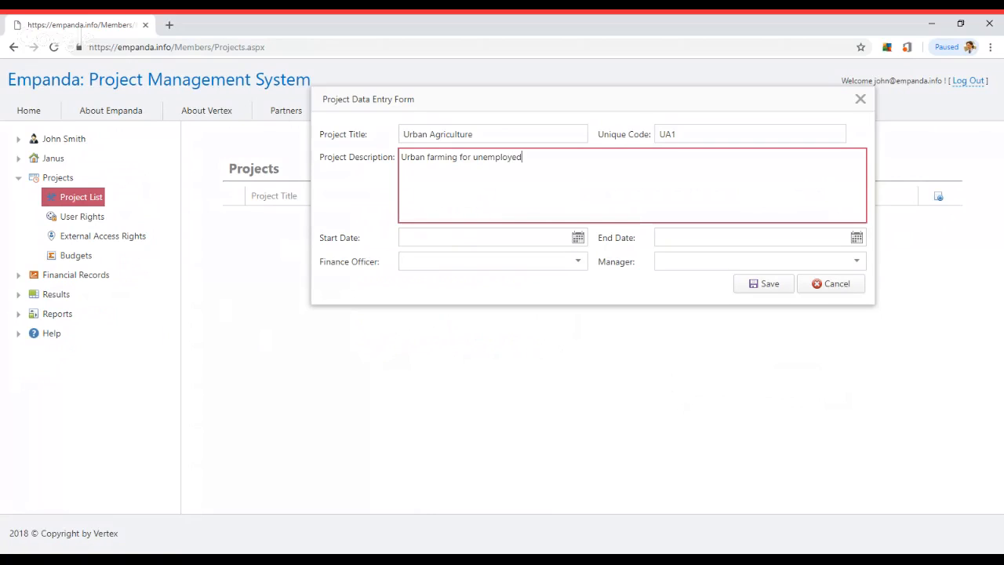
Set the project's start date to 1.1.2018 and end date to 31.12.2018
{"action": "left_click", "coordinate": [578, 238]}
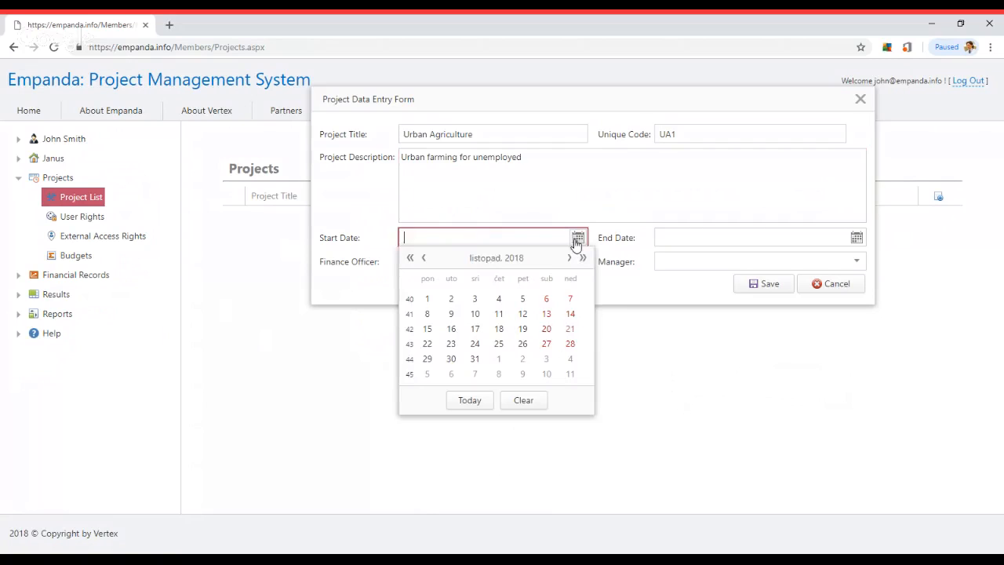
{"action": "left_click", "coordinate": [424, 258]}
{"action": "left_click", "coordinate": [424, 258]}
{"action": "left_click", "coordinate": [423, 258]}
{"action": "left_click", "coordinate": [423, 258]}
{"action": "left_click", "coordinate": [423, 258]}
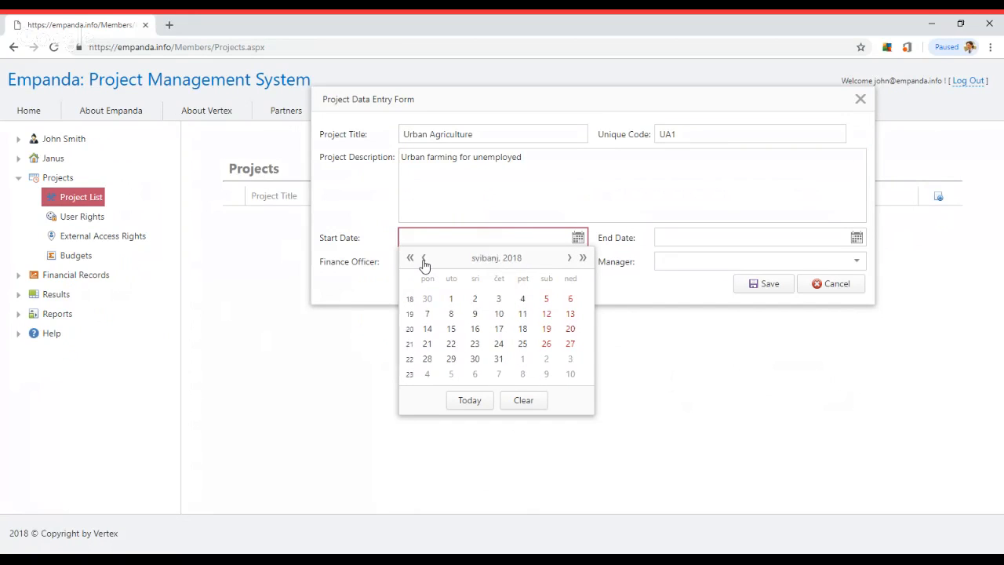
{"action": "left_click", "coordinate": [423, 258]}
{"action": "left_click", "coordinate": [424, 258]}
{"action": "left_click", "coordinate": [423, 258]}
{"action": "left_click", "coordinate": [423, 258]}
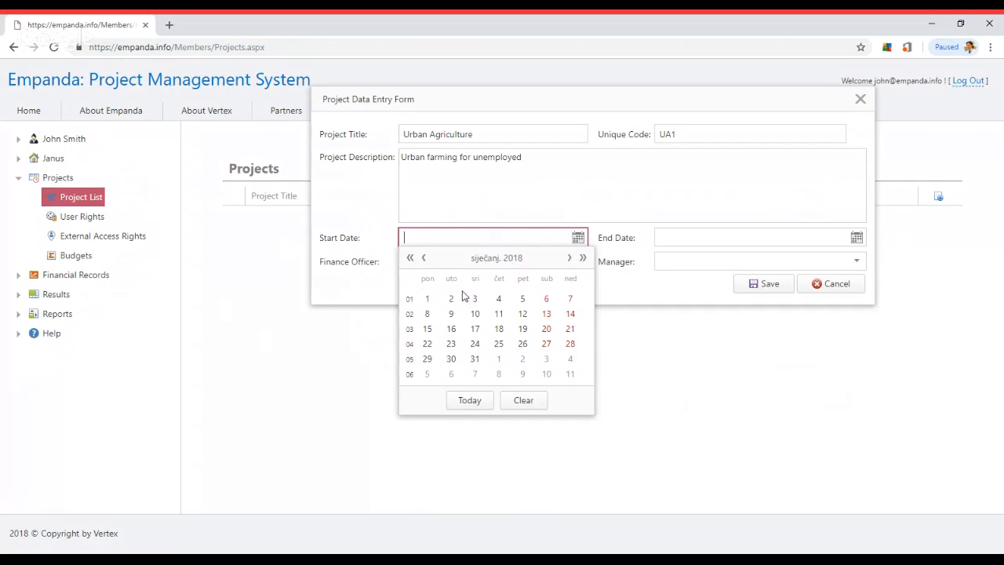
{"action": "left_click", "coordinate": [427, 298]}
{"action": "left_click", "coordinate": [857, 237]}
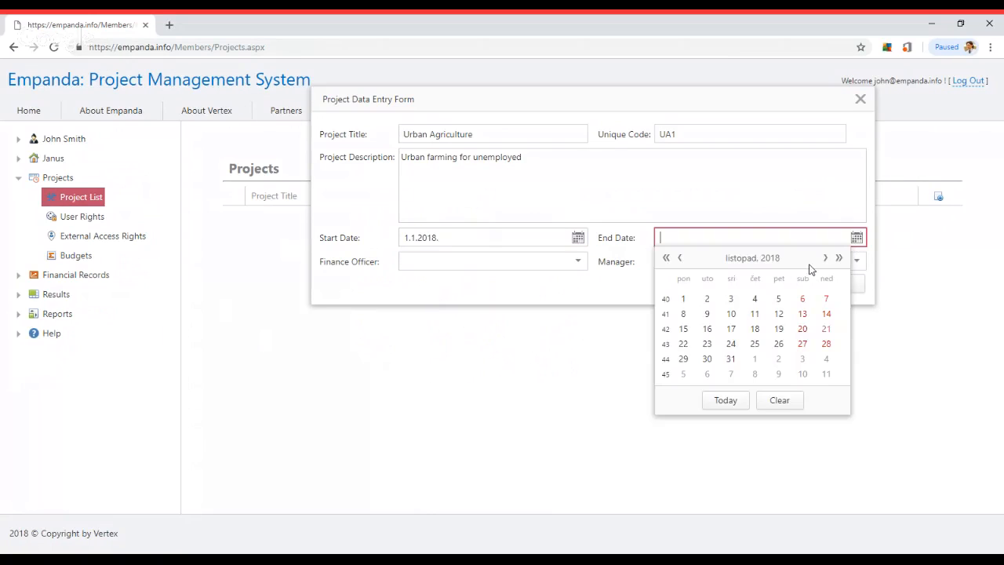
{"action": "left_click", "coordinate": [827, 258]}
{"action": "left_click", "coordinate": [827, 258]}
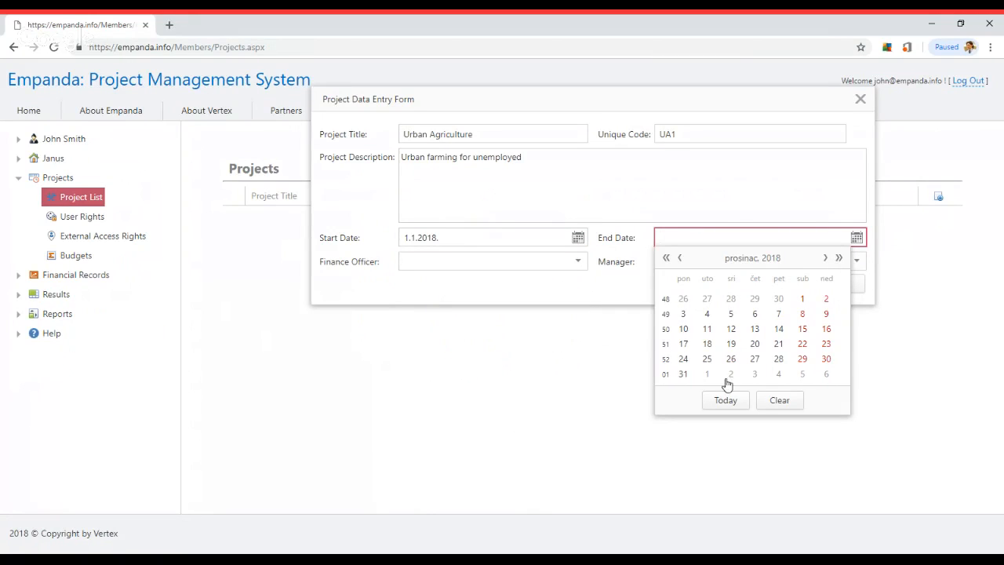
{"action": "left_click", "coordinate": [683, 374]}
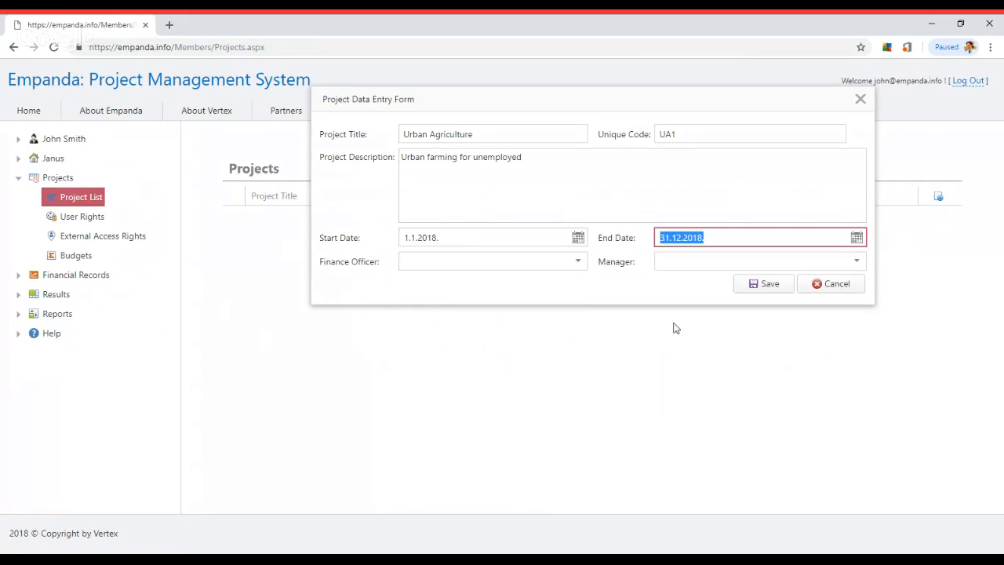
Assign the first user as finance officer and the second as manager, then save the project
{"action": "left_click", "coordinate": [578, 262]}
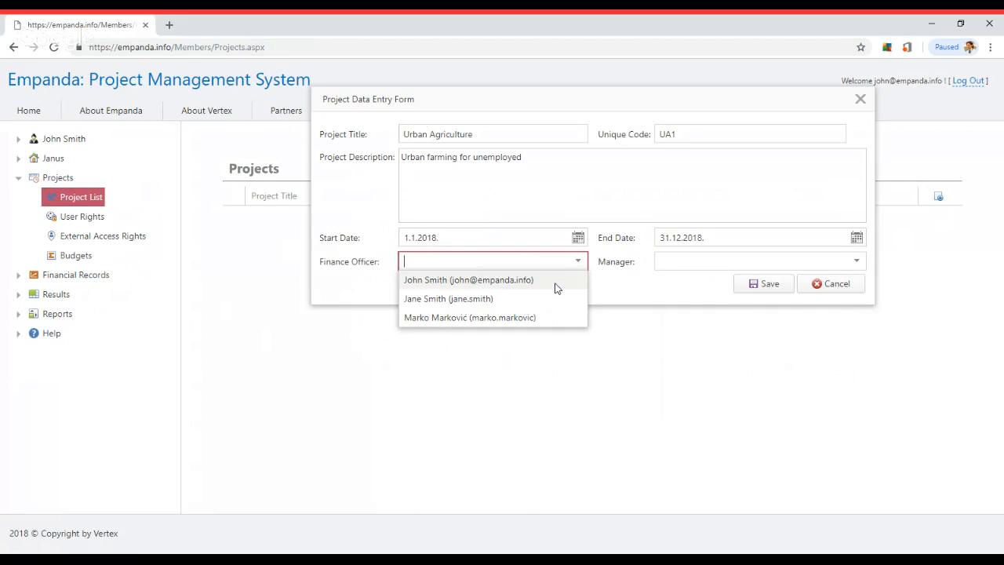
{"action": "left_click", "coordinate": [555, 283]}
{"action": "left_click", "coordinate": [856, 263]}
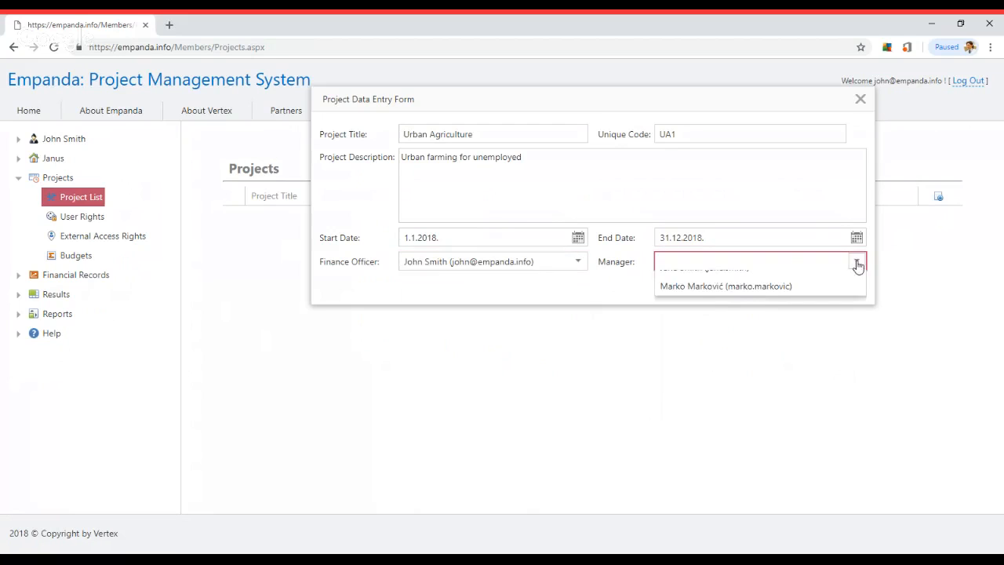
{"action": "left_click", "coordinate": [751, 301]}
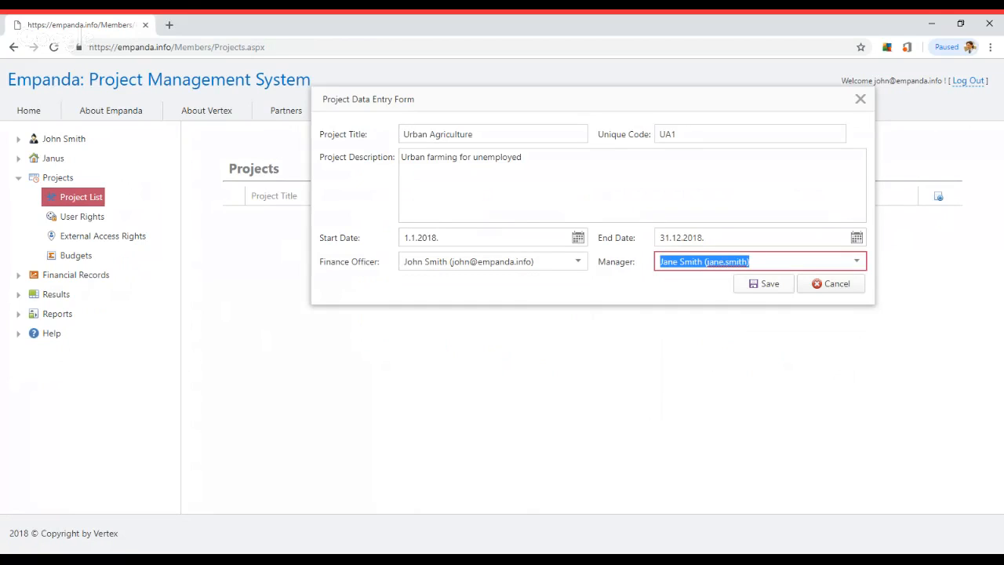
{"action": "left_click", "coordinate": [766, 287]}
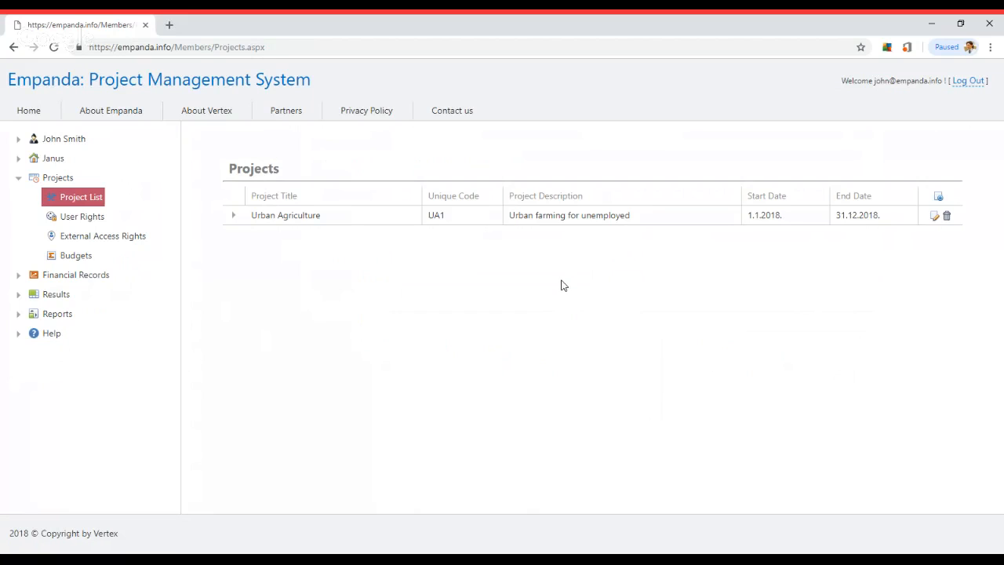
Attach donor 'United States Agency for Development' with acronym USAID to Urban Agriculture
{"action": "left_click", "coordinate": [232, 216]}
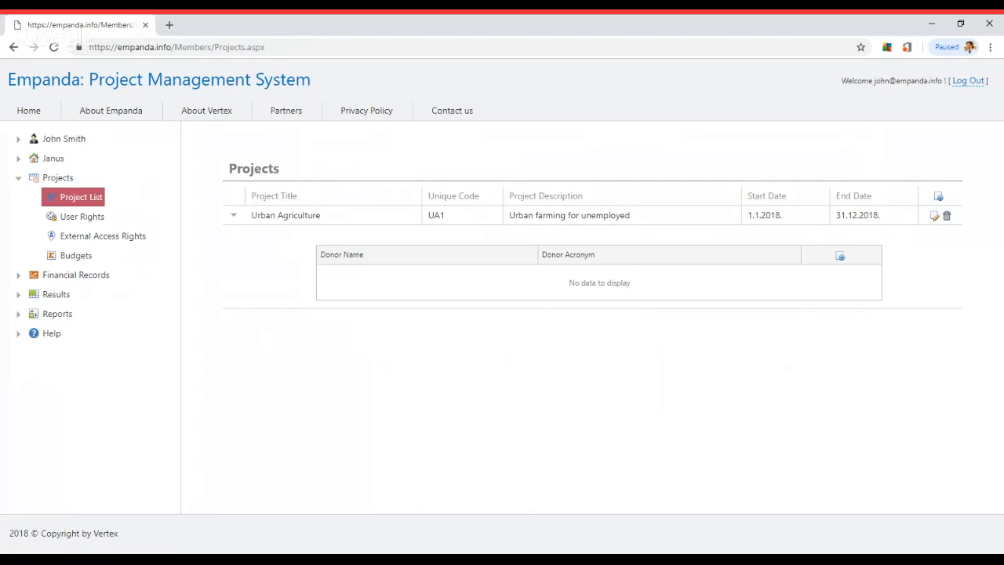
{"action": "left_click", "coordinate": [839, 256]}
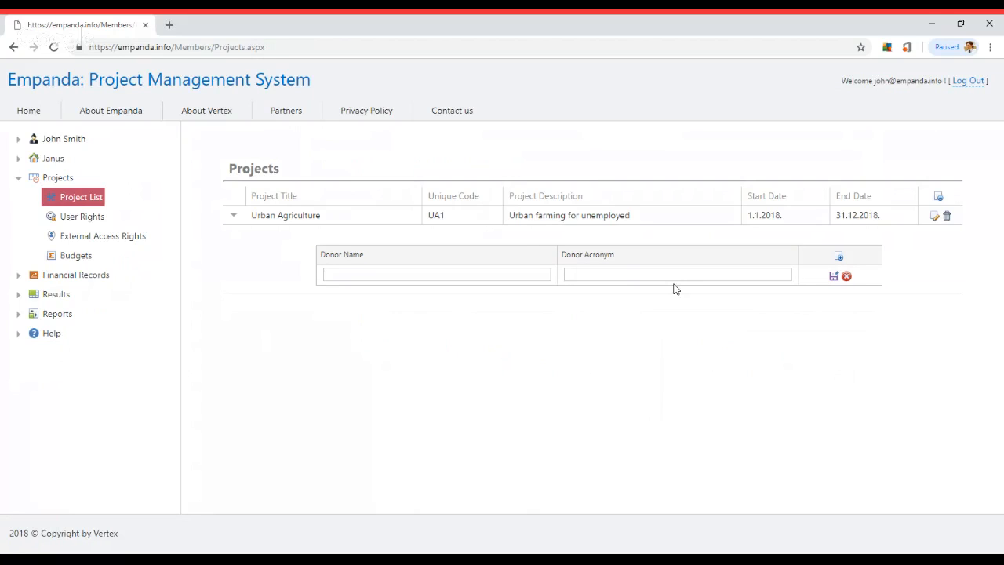
{"action": "left_click", "coordinate": [463, 274]}
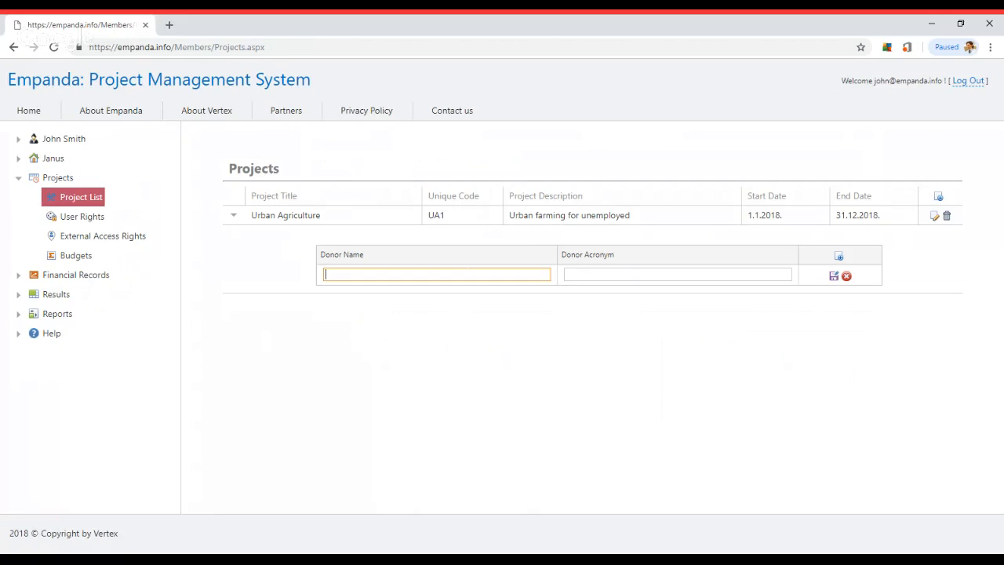
{"action": "type", "text": "United States Agency for Developme"}
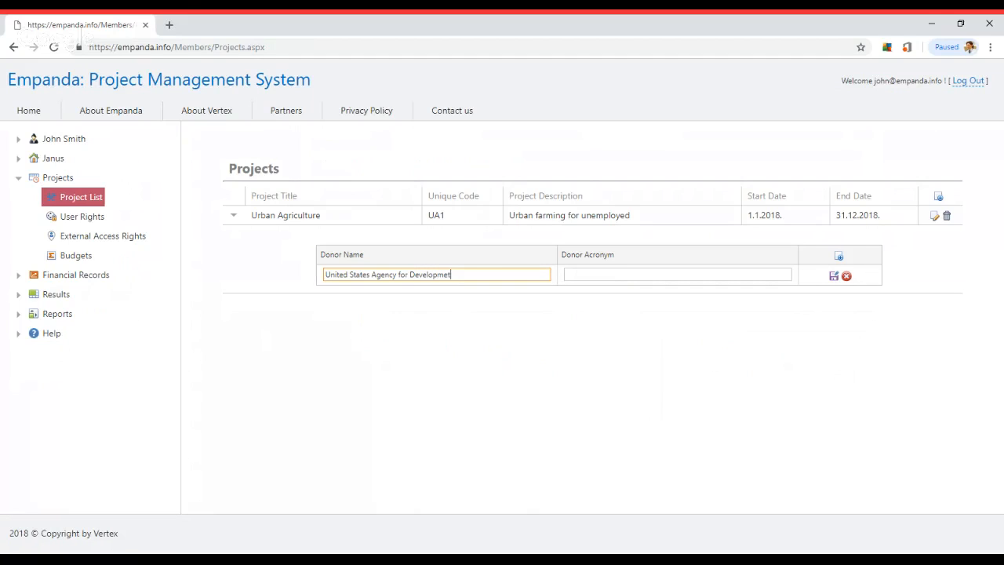
{"action": "type", "text": "nt"}
{"action": "key", "text": "Tab"}
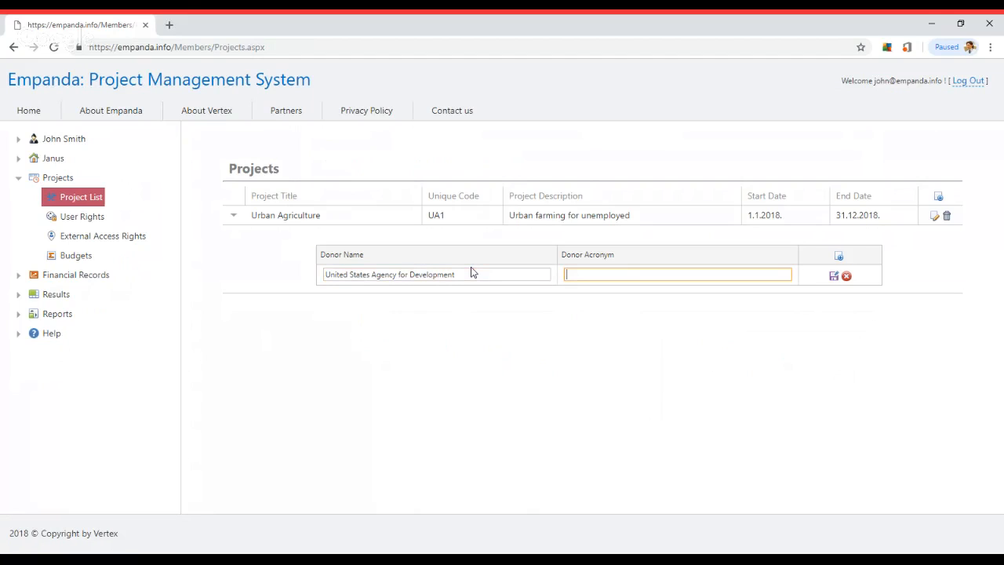
{"action": "type", "text": "USAID"}
{"action": "left_click", "coordinate": [834, 276]}
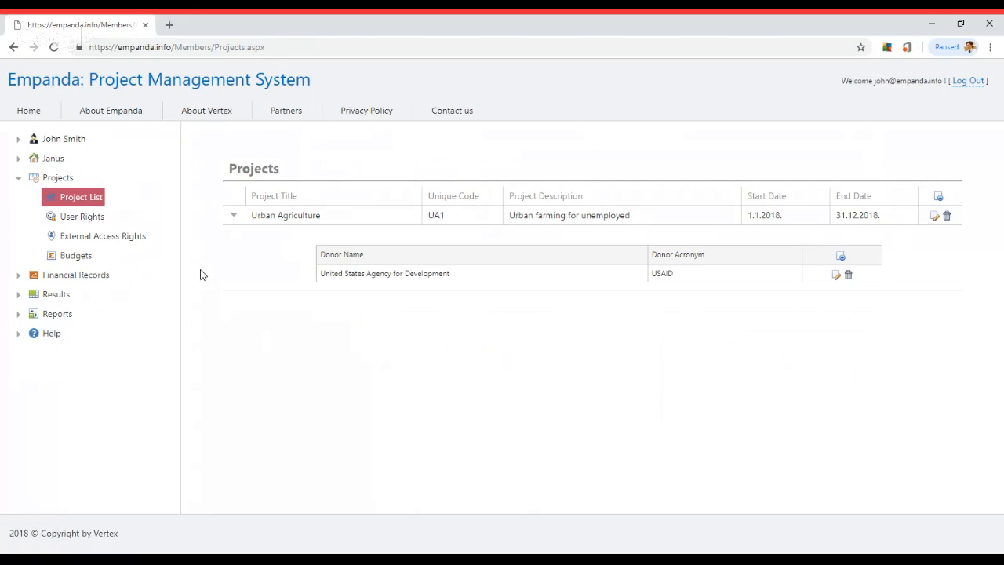
{"action": "left_click", "coordinate": [19, 161]}
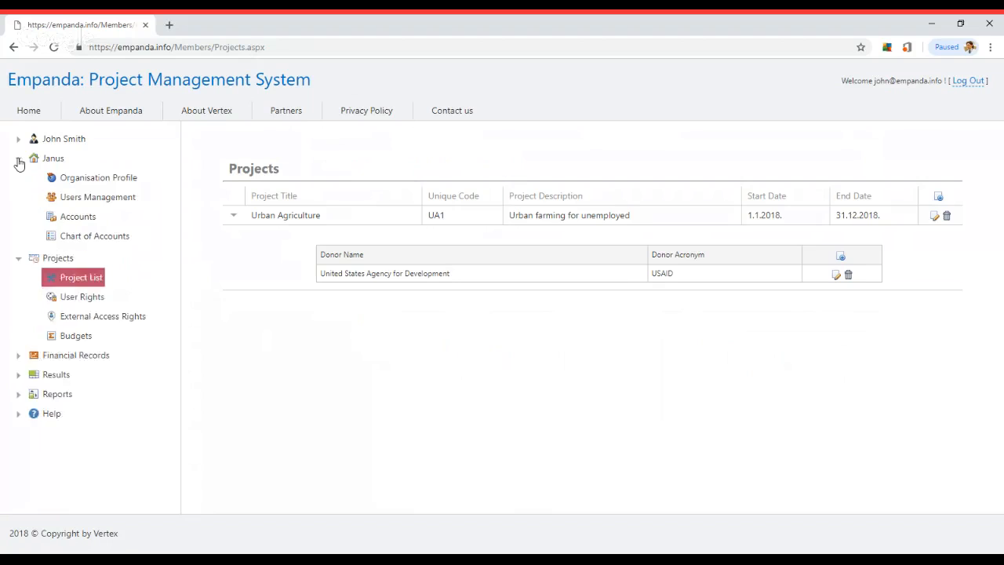
Assign the organisation's Bank Account to Urban Agriculture and save the change
{"action": "left_click", "coordinate": [81, 219]}
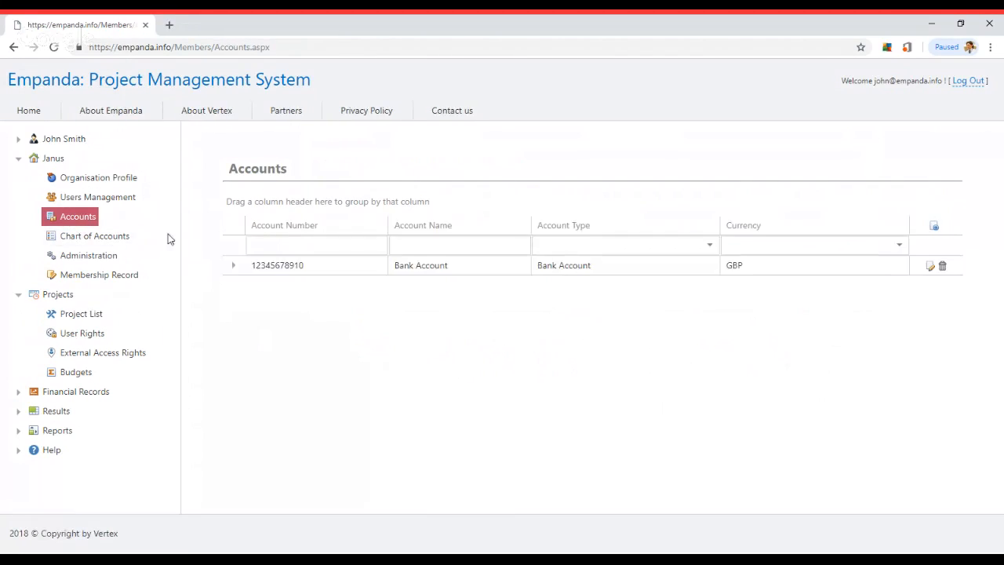
{"action": "left_click", "coordinate": [233, 266]}
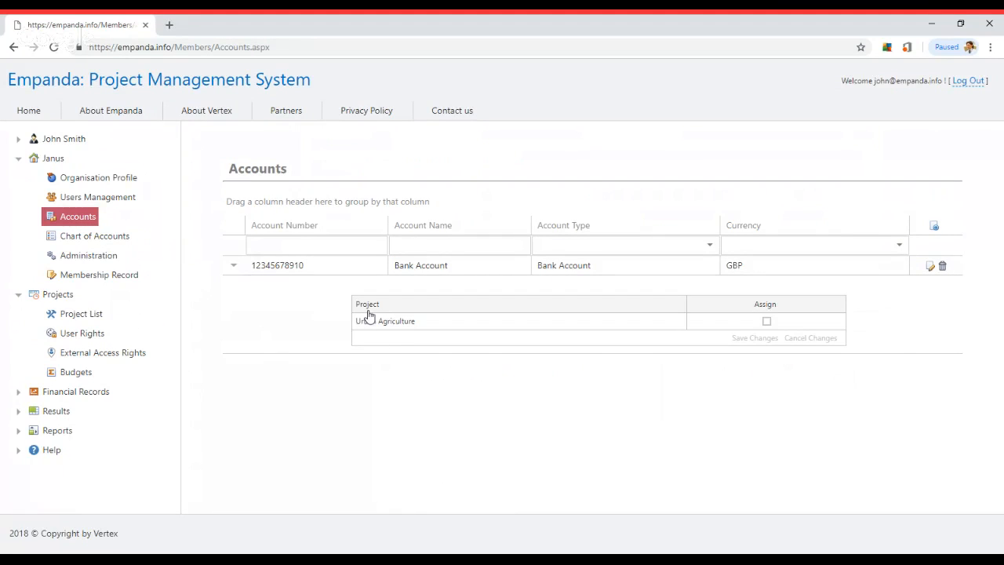
{"action": "left_click", "coordinate": [766, 324]}
{"action": "left_click", "coordinate": [766, 321]}
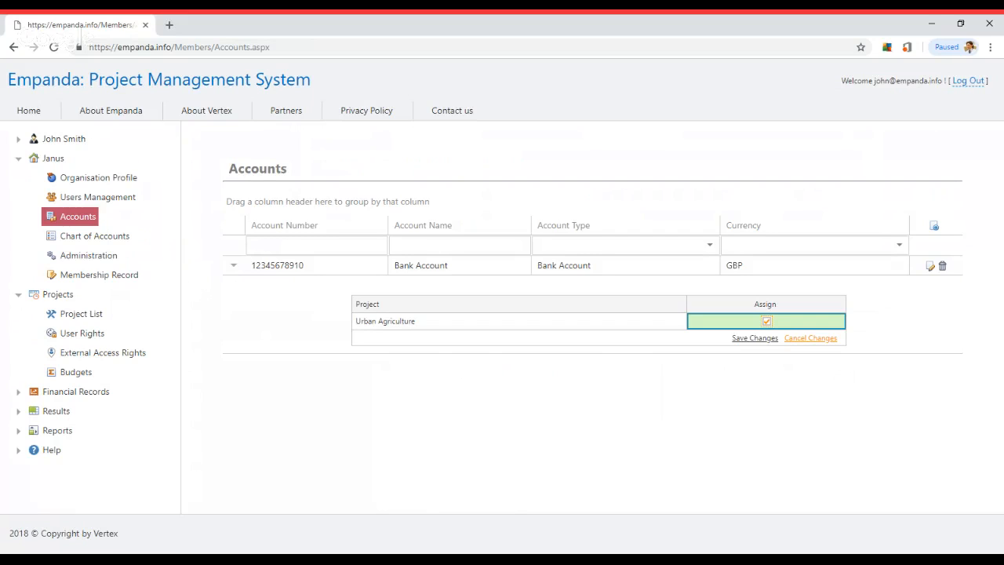
{"action": "left_click", "coordinate": [755, 338]}
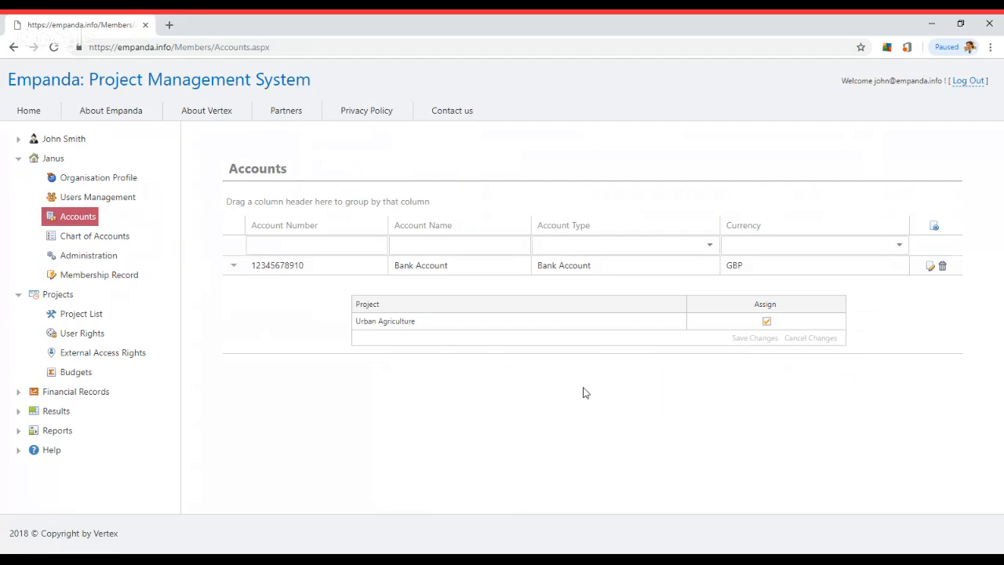
{"action": "left_click", "coordinate": [87, 334]}
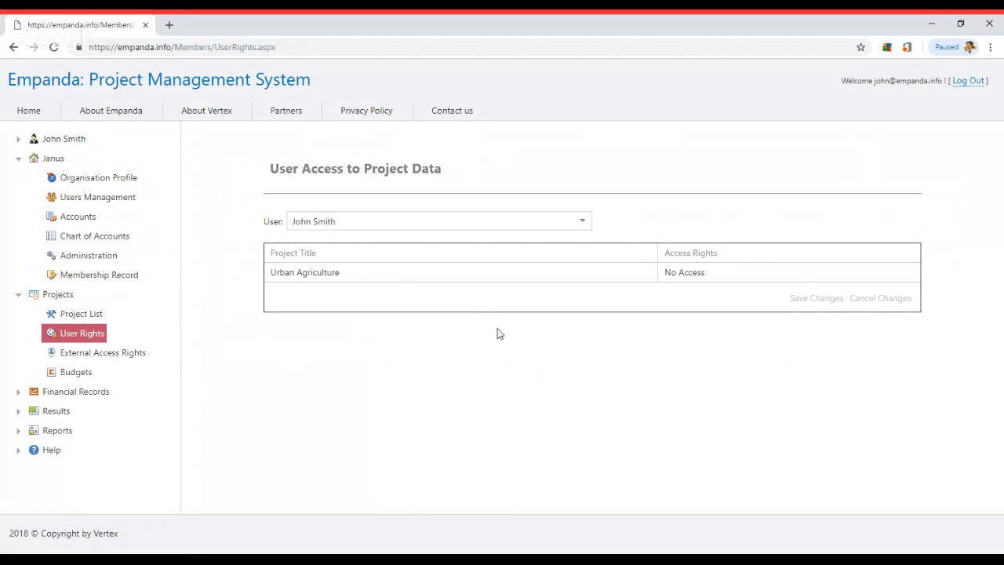
Give the first user Full Access to Urban Agriculture
{"action": "left_click", "coordinate": [721, 279]}
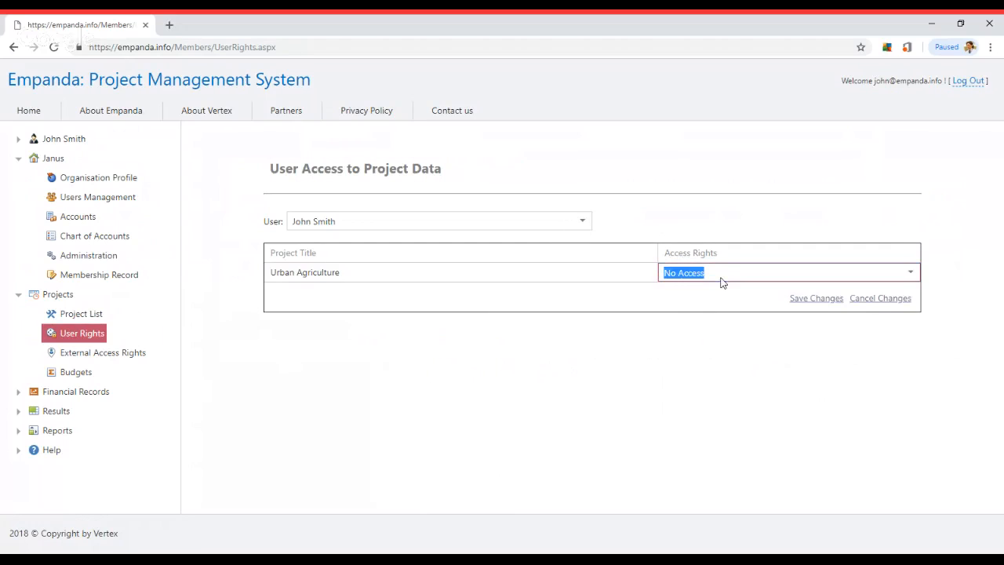
{"action": "left_click", "coordinate": [722, 281]}
{"action": "left_click", "coordinate": [703, 329]}
{"action": "left_click", "coordinate": [802, 302]}
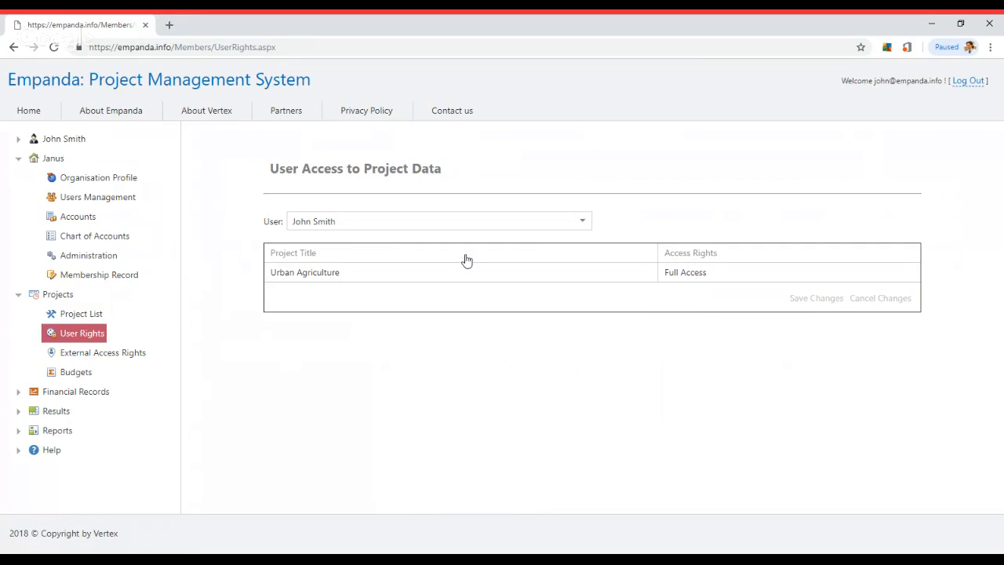
Give the second user Read Only access to Urban Agriculture
{"action": "left_click", "coordinate": [582, 221]}
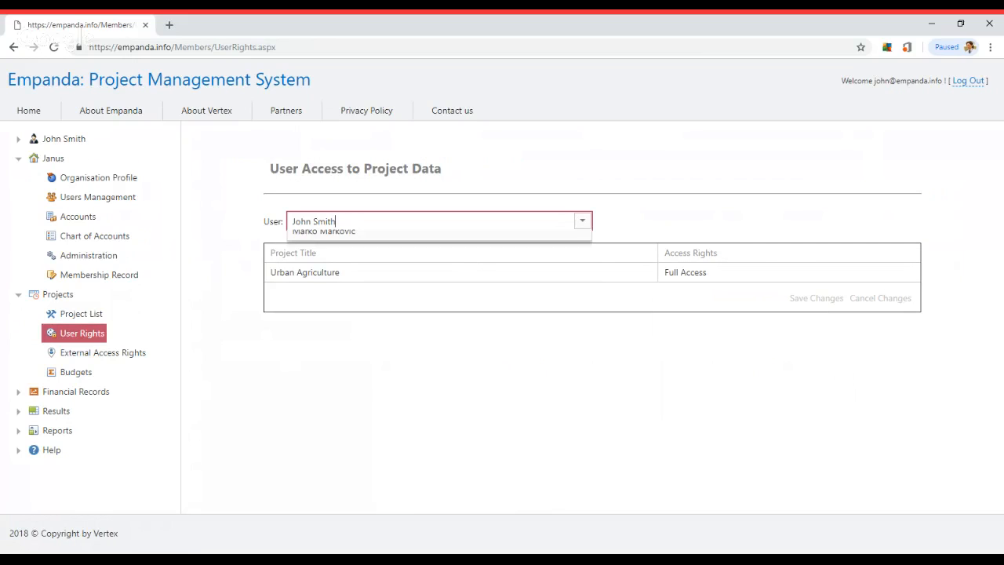
{"action": "left_click", "coordinate": [427, 263]}
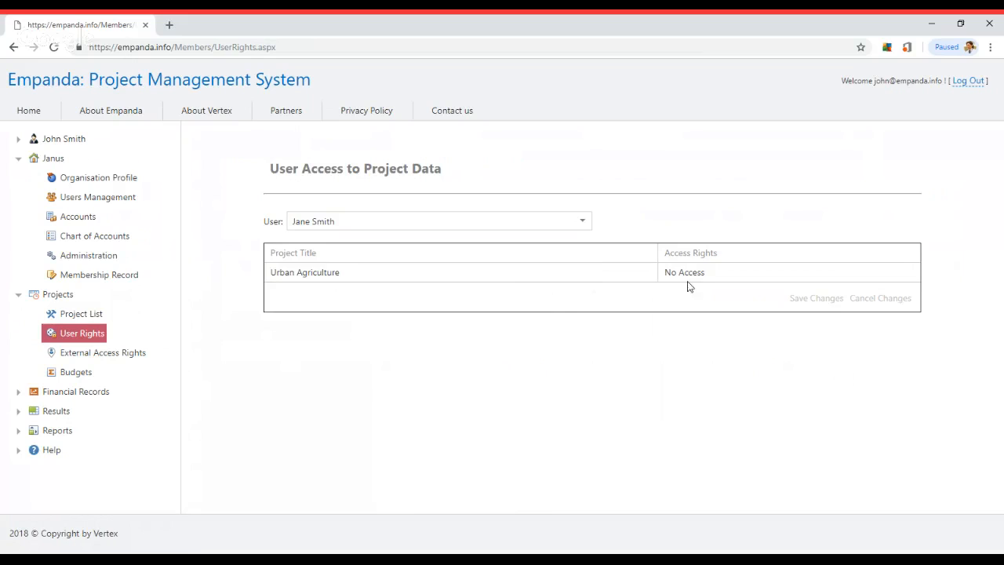
{"action": "left_click", "coordinate": [708, 274]}
{"action": "left_click", "coordinate": [708, 275]}
{"action": "left_click", "coordinate": [708, 274]}
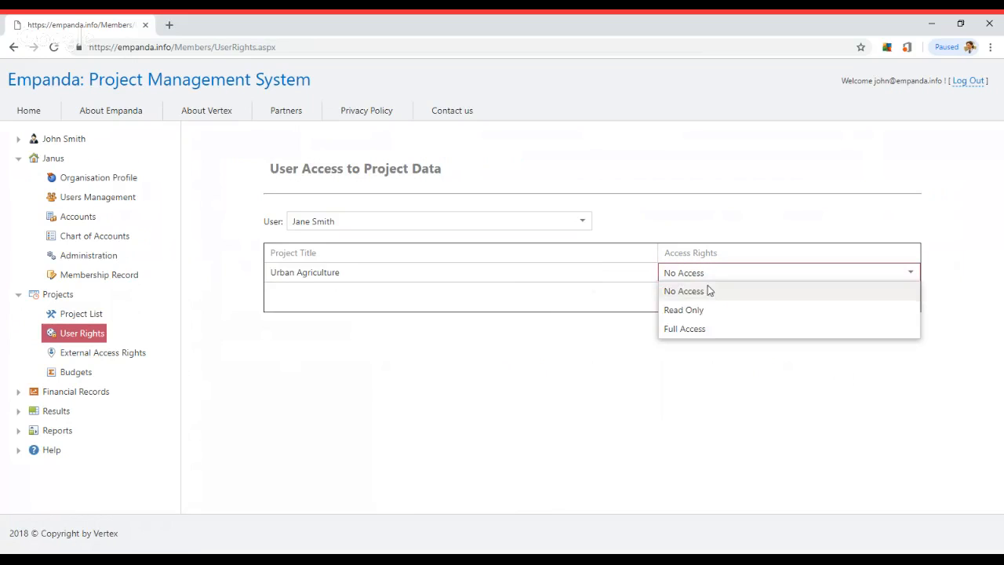
{"action": "left_click", "coordinate": [701, 312]}
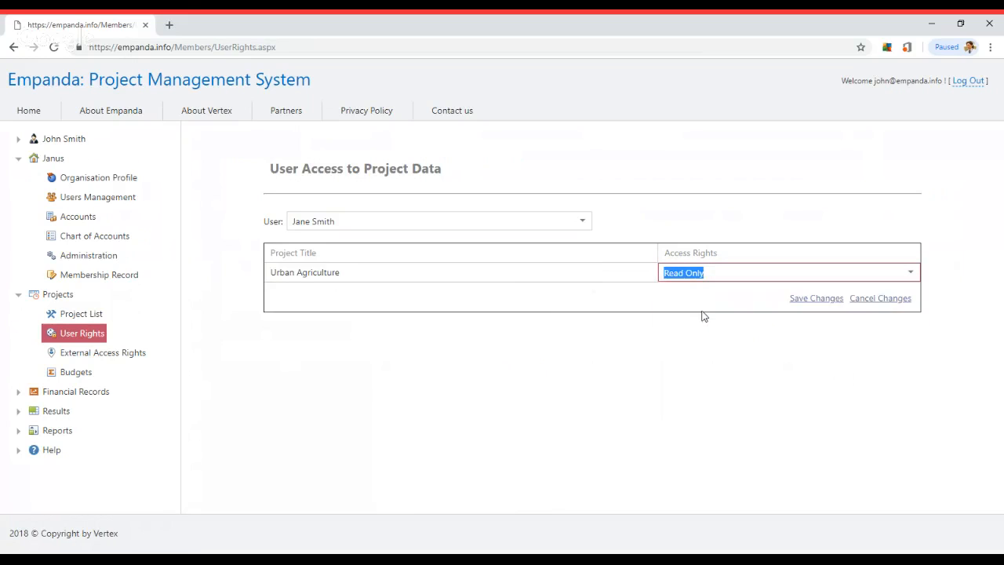
{"action": "left_click", "coordinate": [804, 304]}
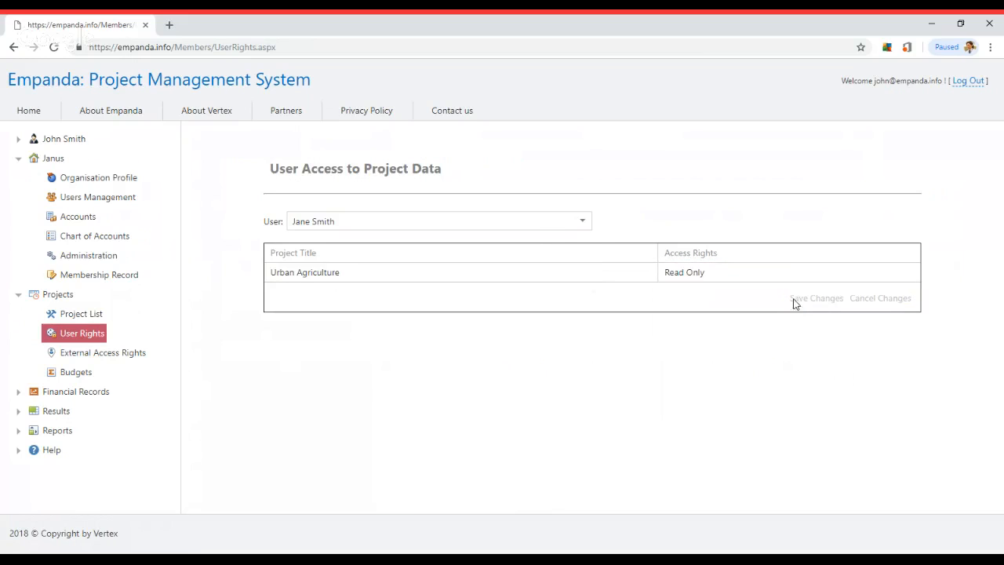
Give the third user Full Access, then review the first user's rights again
{"action": "left_click", "coordinate": [514, 225]}
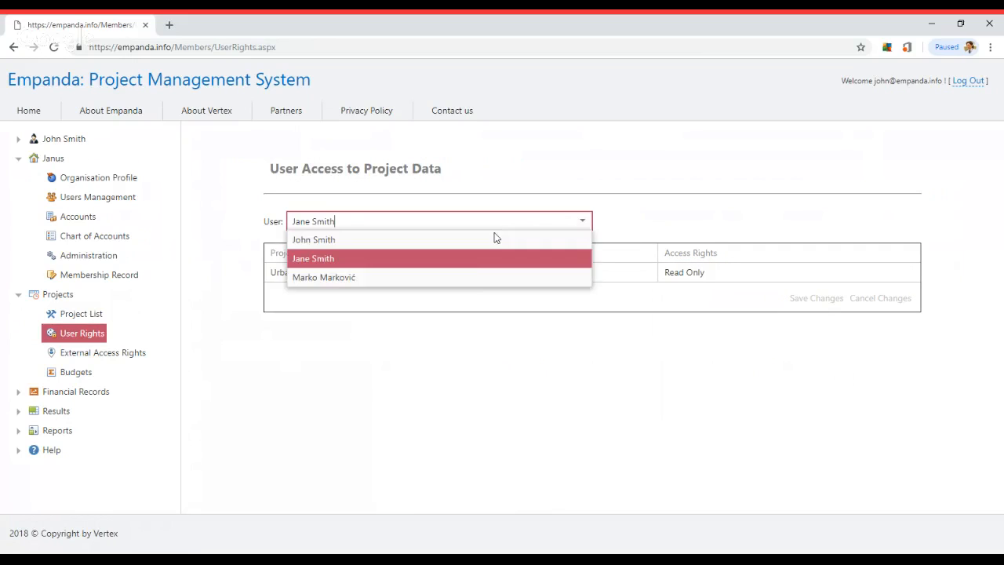
{"action": "left_click", "coordinate": [471, 278]}
{"action": "left_click", "coordinate": [710, 278]}
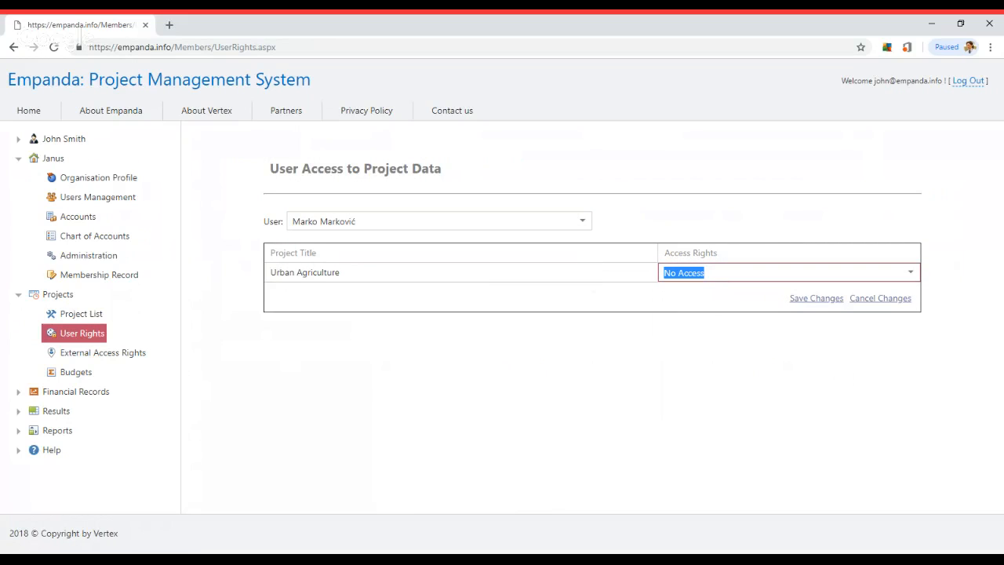
{"action": "left_click", "coordinate": [716, 273]}
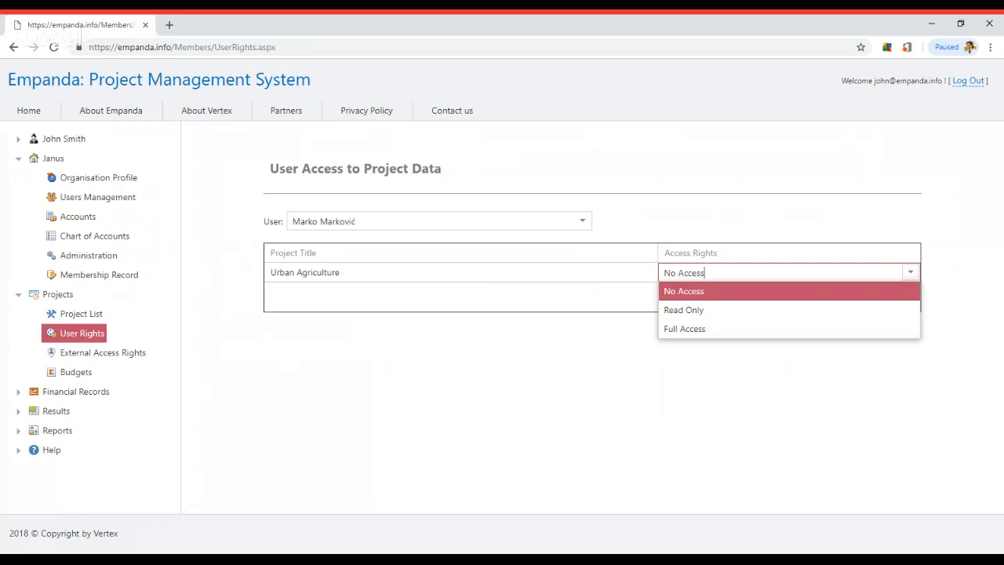
{"action": "left_click", "coordinate": [701, 330]}
{"action": "left_click", "coordinate": [802, 299]}
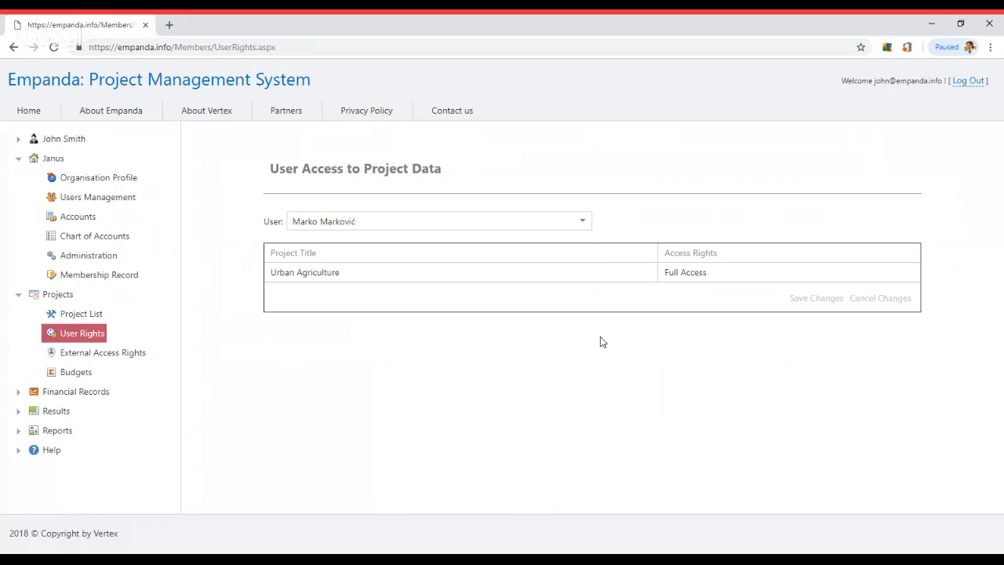
{"action": "left_click", "coordinate": [583, 225]}
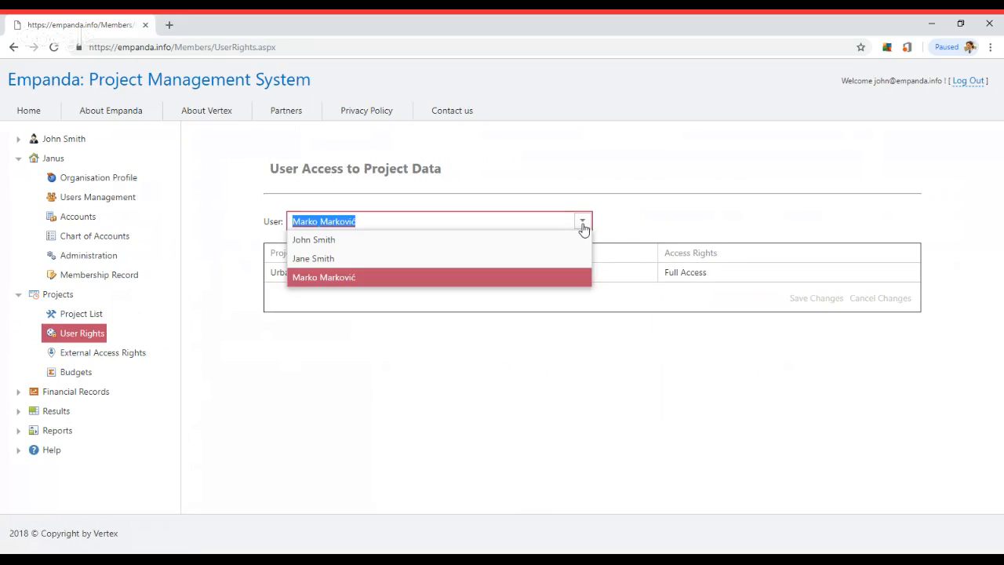
{"action": "left_click", "coordinate": [573, 242]}
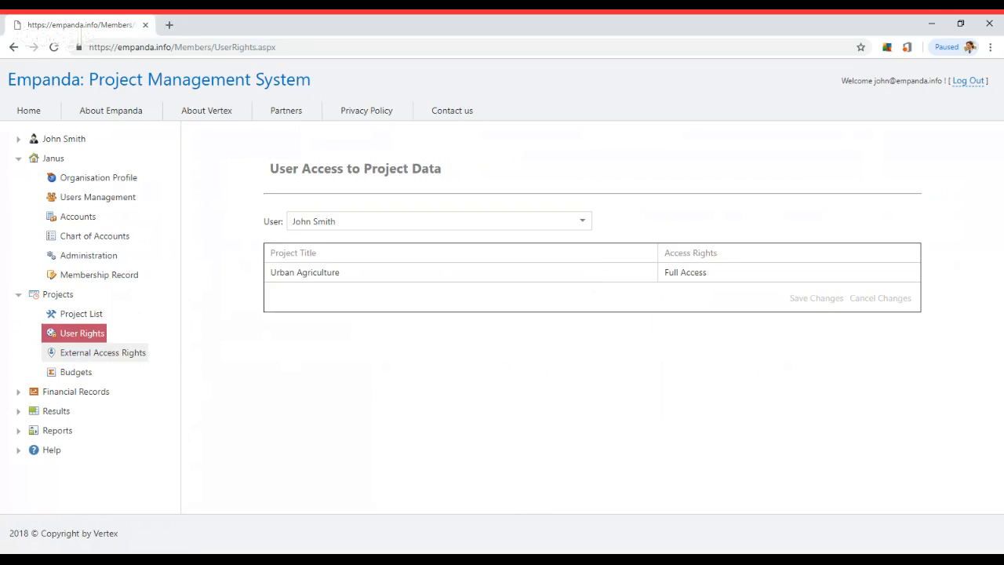
{"action": "left_click", "coordinate": [75, 359]}
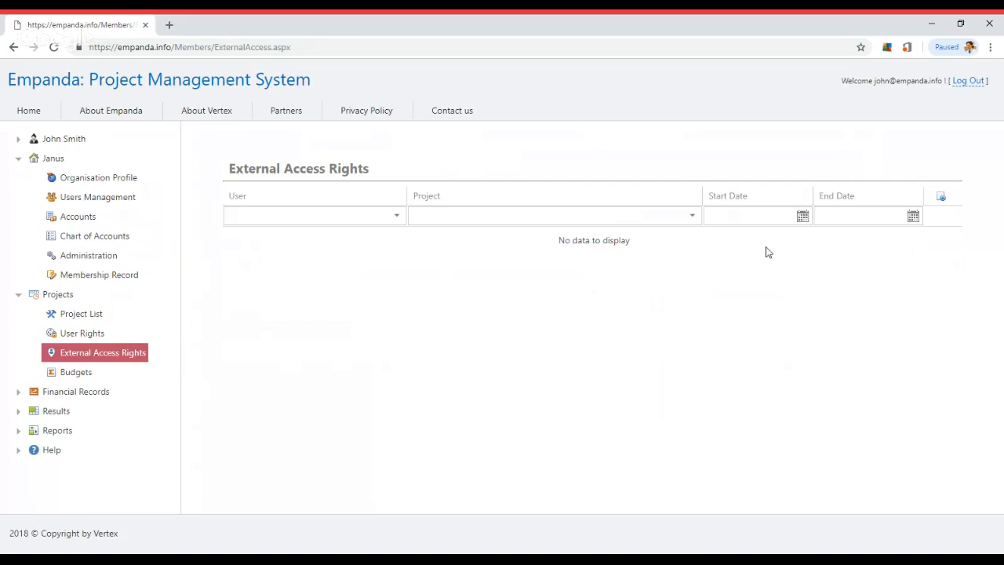
Add an external access entry pairing an external user with the Urban Agriculture project
{"action": "left_click", "coordinate": [942, 198]}
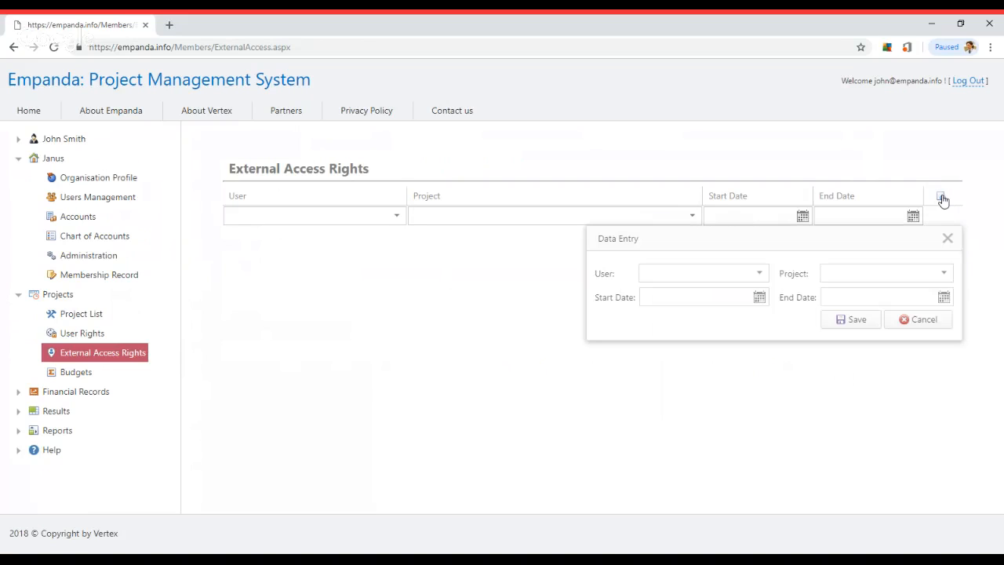
{"action": "left_click", "coordinate": [760, 273]}
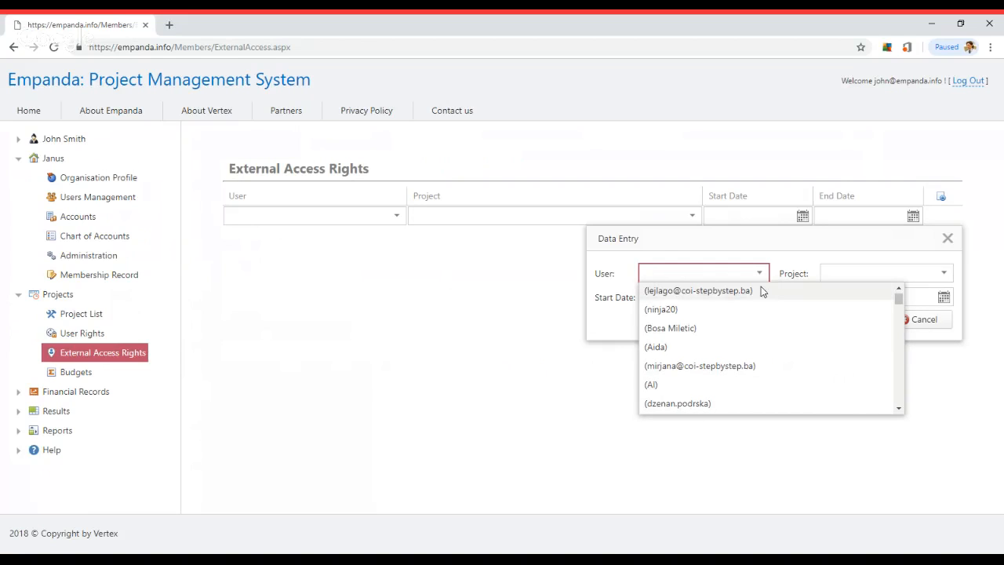
{"action": "scroll", "coordinate": [763, 291], "scroll_direction": "down", "scroll_amount": 1}
{"action": "scroll", "coordinate": [760, 291], "scroll_direction": "down", "scroll_amount": 1}
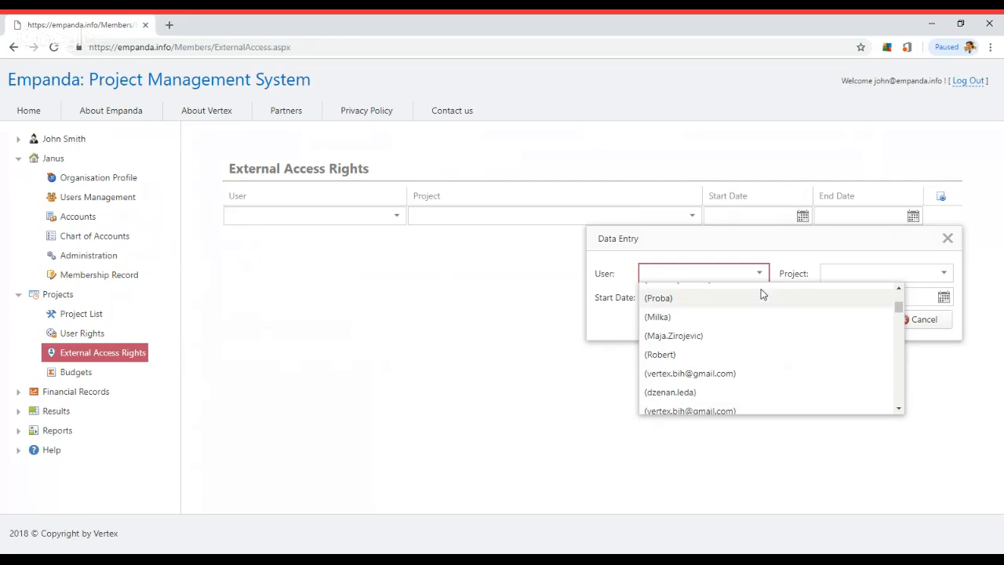
{"action": "left_click", "coordinate": [749, 335]}
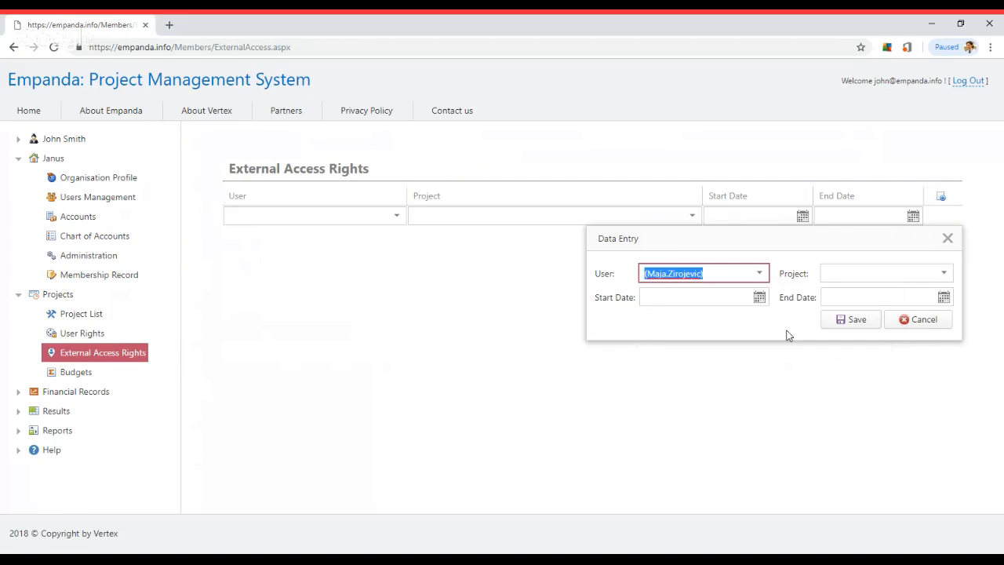
{"action": "left_click", "coordinate": [759, 273]}
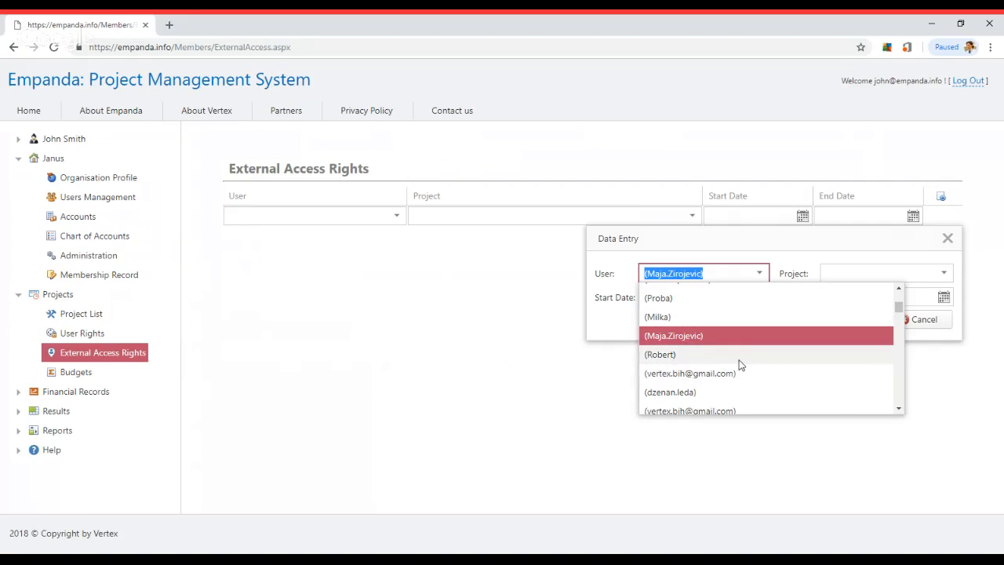
{"action": "scroll", "coordinate": [739, 364], "scroll_direction": "down", "scroll_amount": 3}
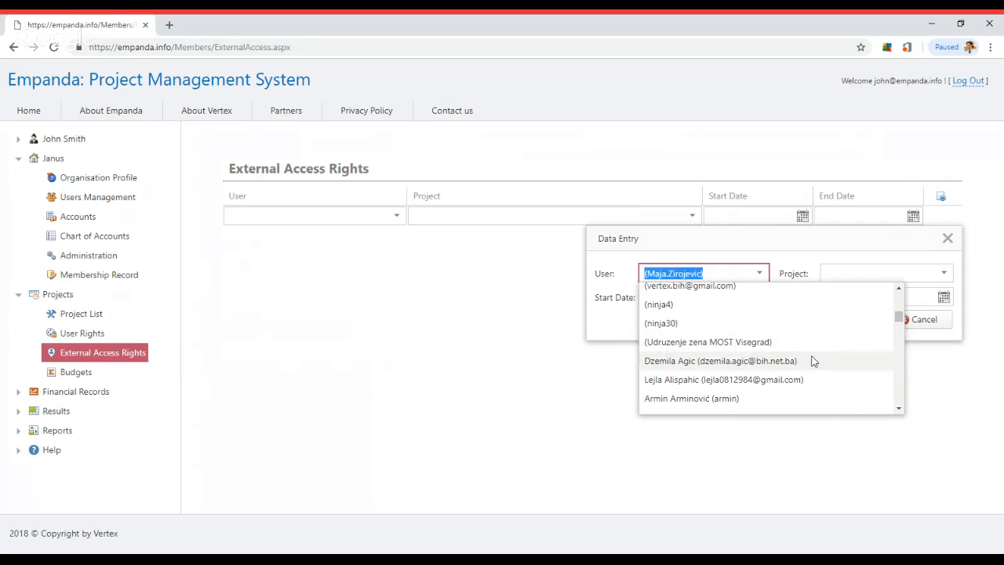
{"action": "scroll", "coordinate": [780, 363], "scroll_direction": "down", "scroll_amount": 1}
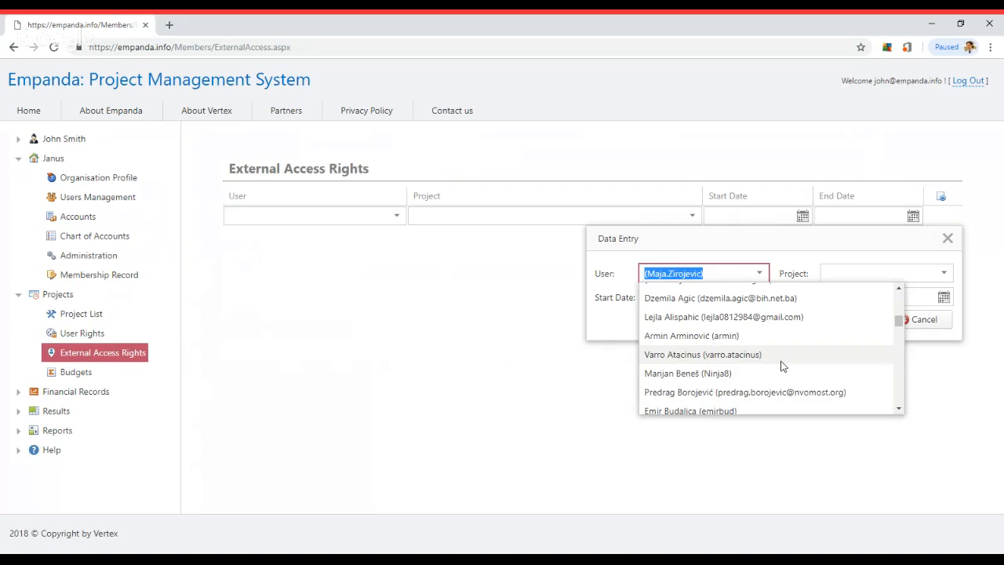
{"action": "left_click", "coordinate": [777, 331]}
{"action": "left_click", "coordinate": [855, 274]}
{"action": "left_click", "coordinate": [855, 291]}
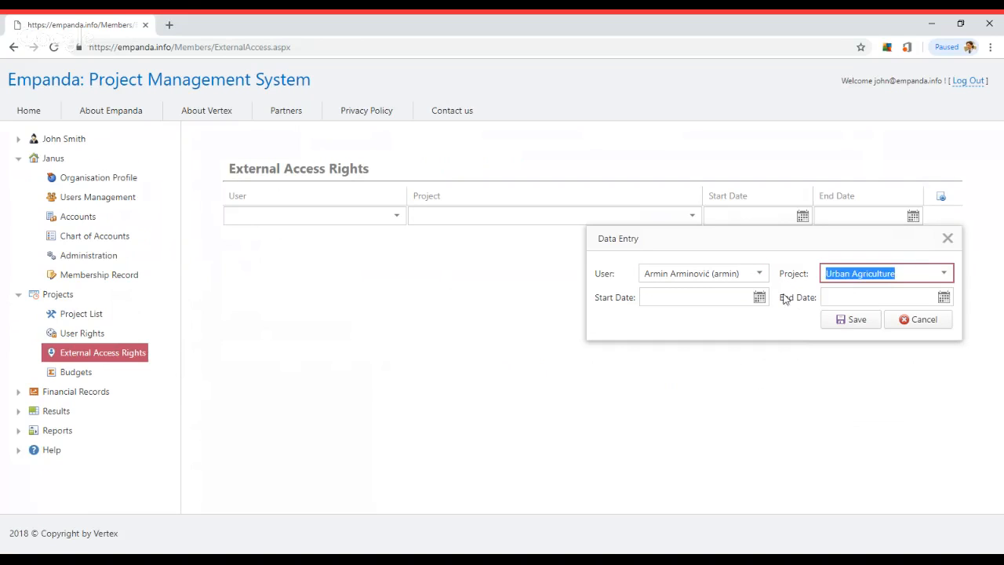
Set the access period to 1.10.2018–31.12.2018 and save the entry
{"action": "left_click", "coordinate": [759, 296]}
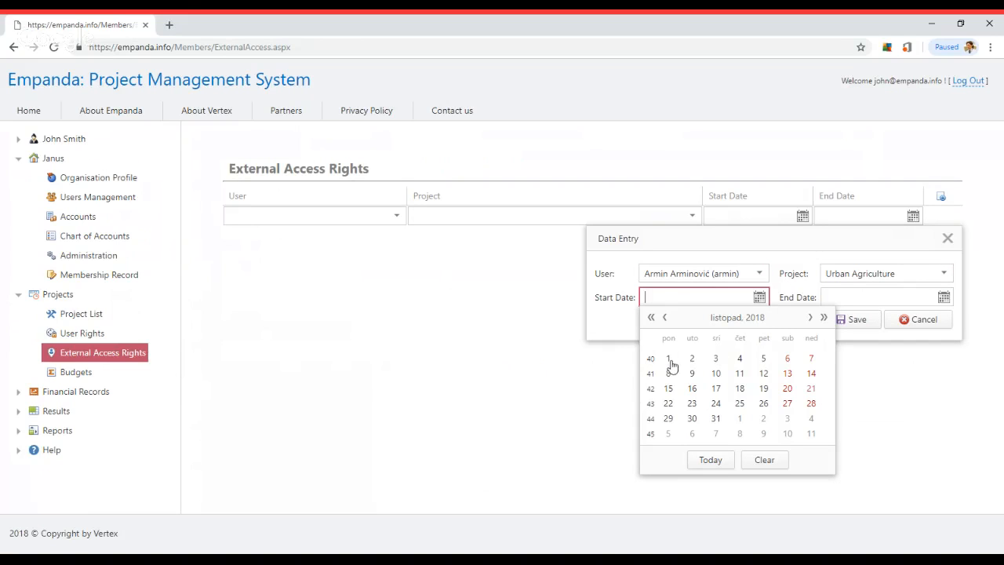
{"action": "left_click", "coordinate": [668, 358]}
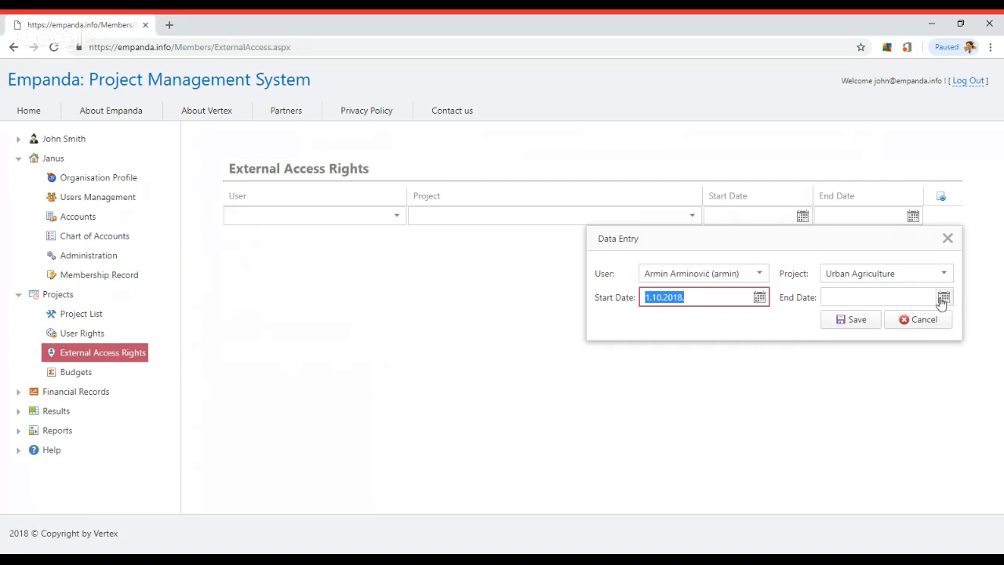
{"action": "left_click", "coordinate": [943, 296]}
{"action": "left_click", "coordinate": [976, 318]}
{"action": "left_click", "coordinate": [976, 318]}
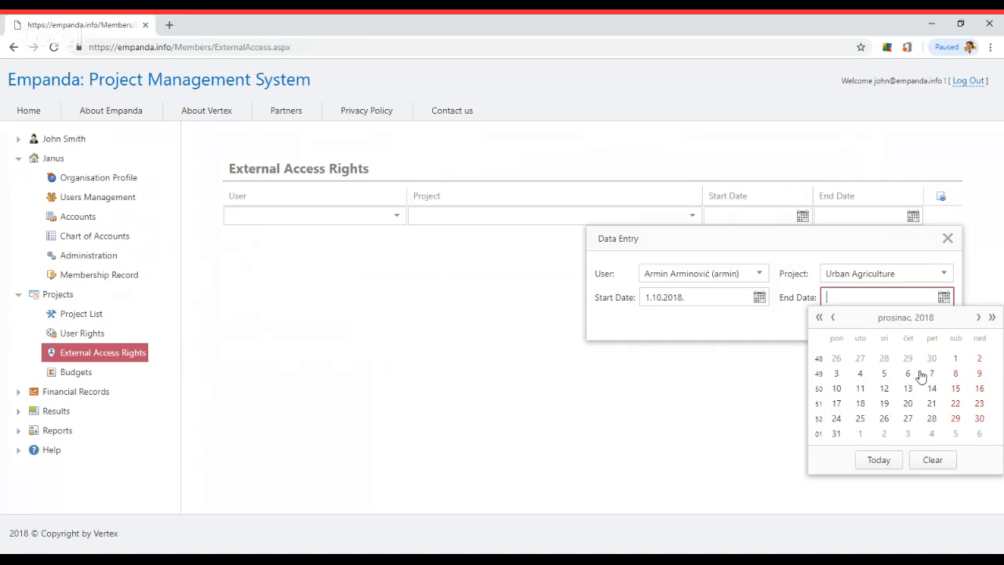
{"action": "left_click", "coordinate": [836, 434]}
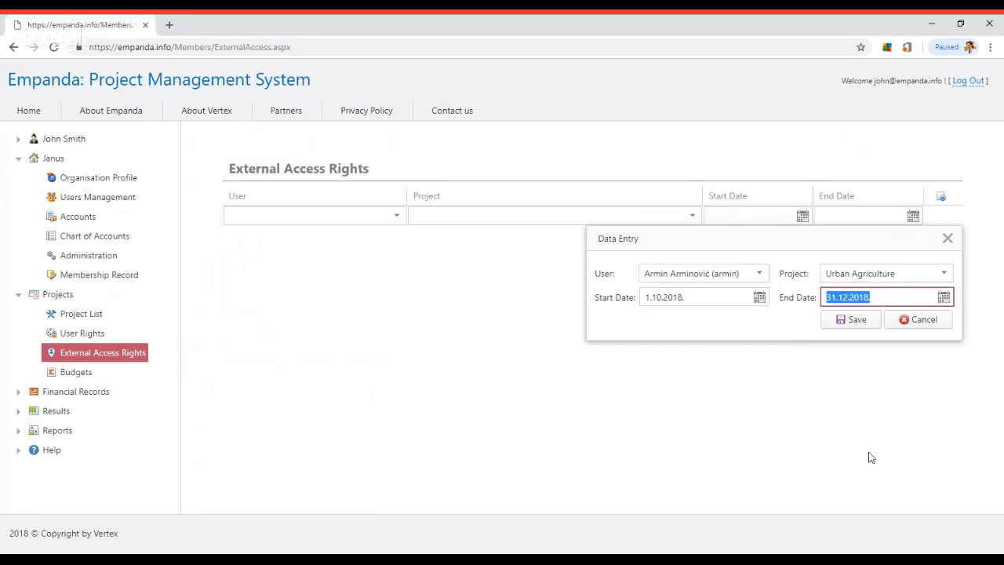
{"action": "left_click", "coordinate": [854, 324]}
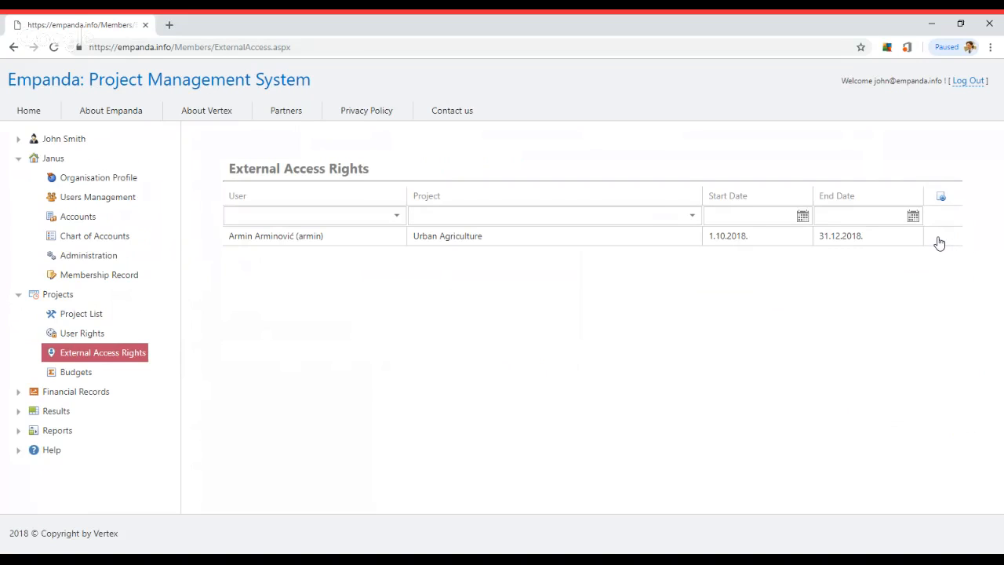
Change the external access end date to 24.12.2018, then delete the record
{"action": "left_click", "coordinate": [939, 241]}
{"action": "left_click", "coordinate": [939, 323]}
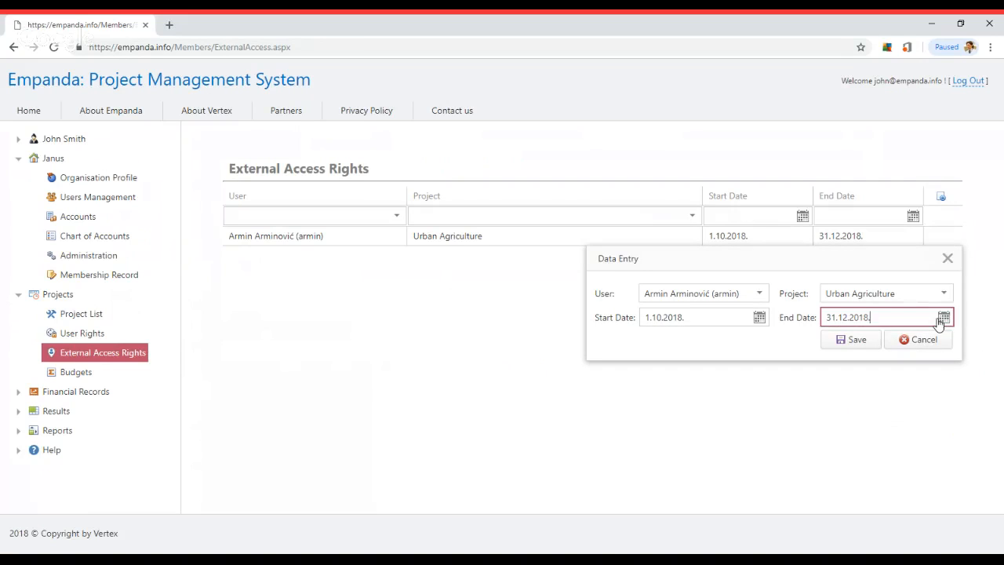
{"action": "left_click", "coordinate": [942, 317]}
{"action": "left_click", "coordinate": [834, 436]}
{"action": "left_click", "coordinate": [857, 345]}
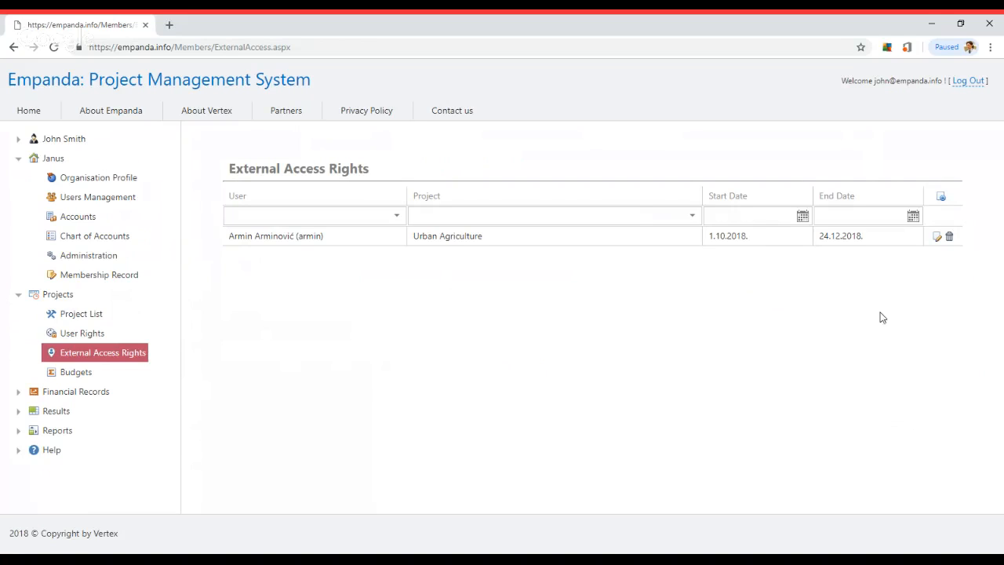
{"action": "left_click", "coordinate": [949, 238]}
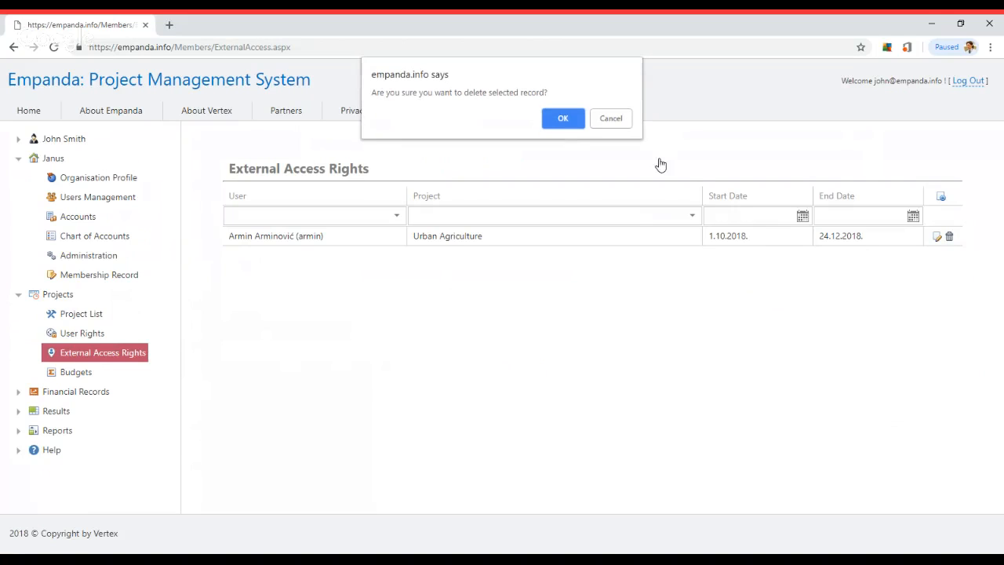
{"action": "left_click", "coordinate": [569, 121]}
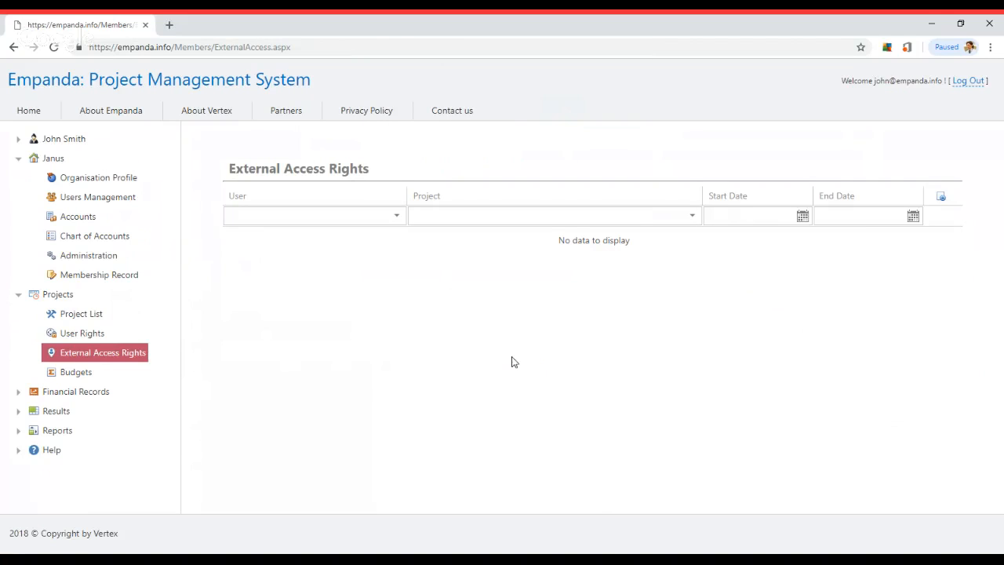
Open the Budgets page showing the Urban Agriculture project
{"action": "left_click", "coordinate": [76, 373]}
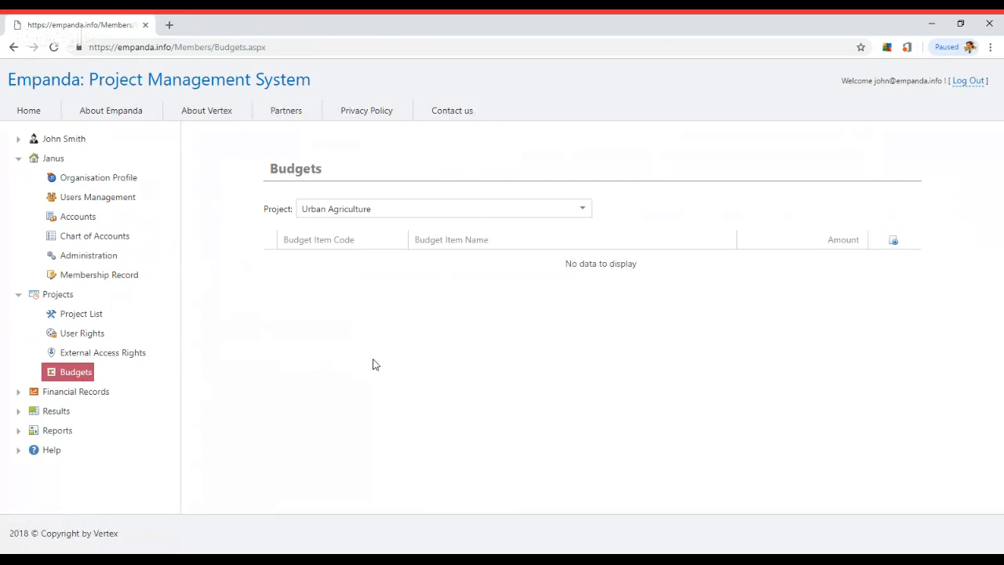
{"action": "double_click", "coordinate": [462, 210]}
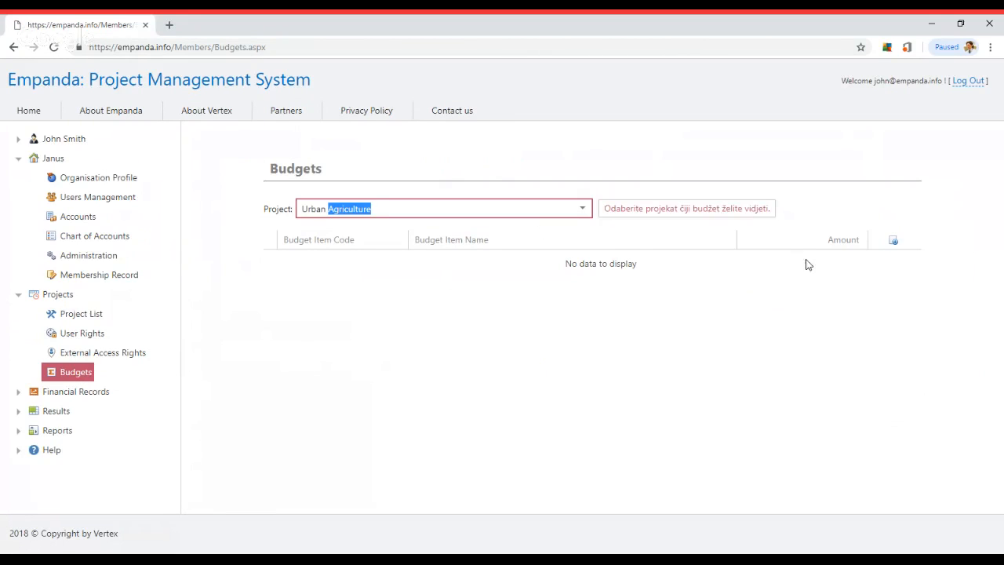
{"action": "left_click", "coordinate": [840, 223]}
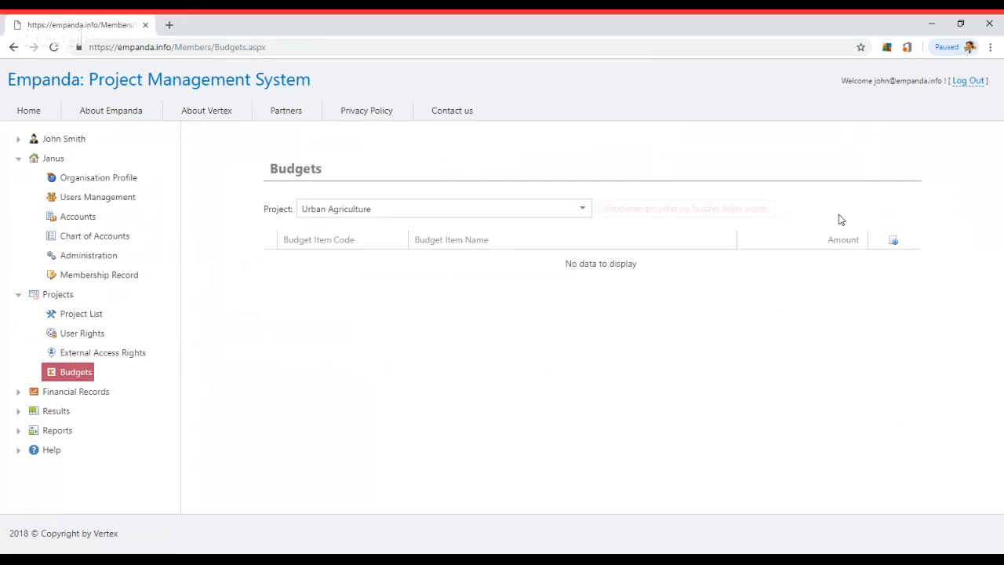
Add top-level budget item 1. 'Salaries' with no parent item
{"action": "left_click", "coordinate": [893, 241]}
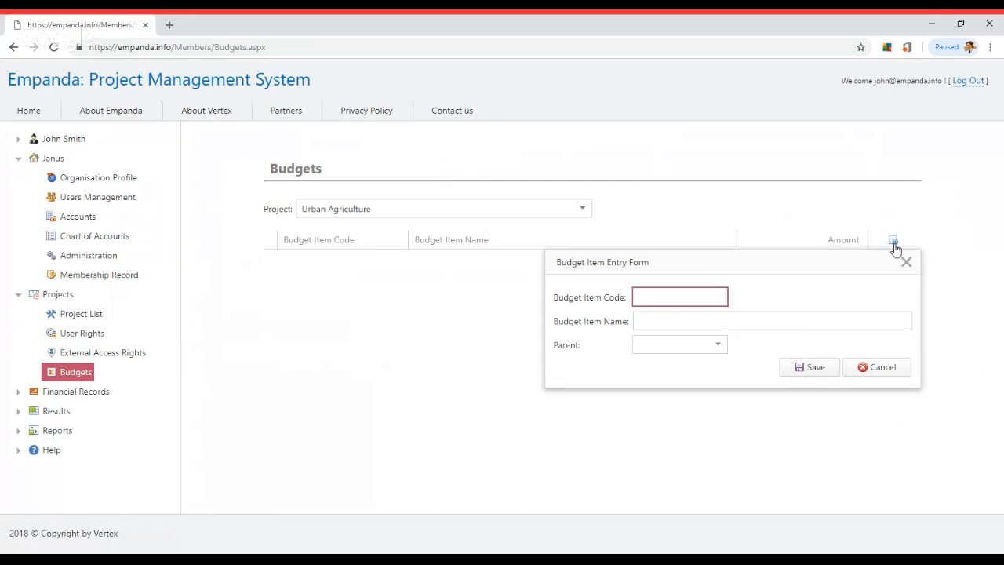
{"action": "type", "text": "1."}
{"action": "key", "text": "Tab"}
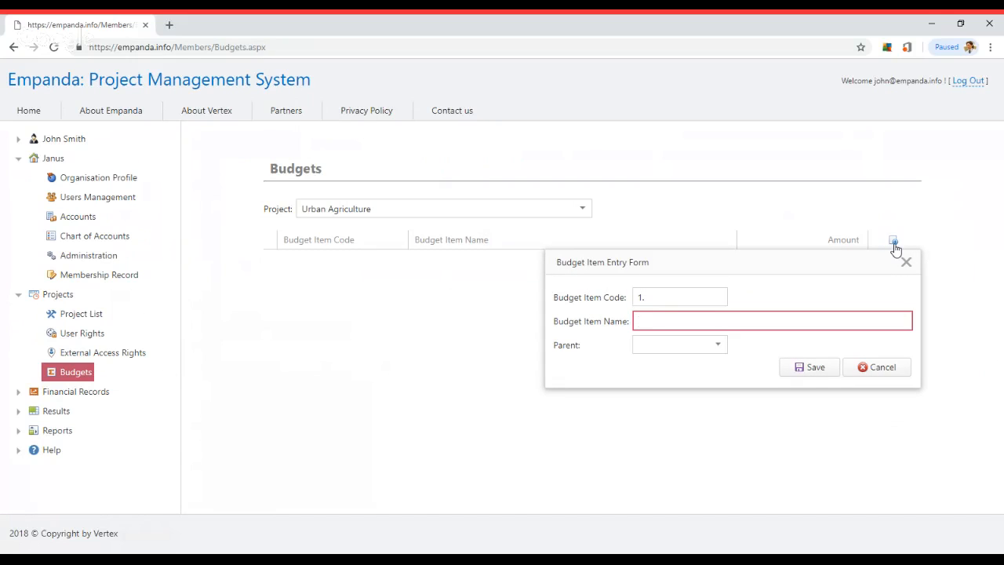
{"action": "type", "text": "Salaries"}
{"action": "key", "text": "Tab"}
{"action": "left_click", "coordinate": [718, 345]}
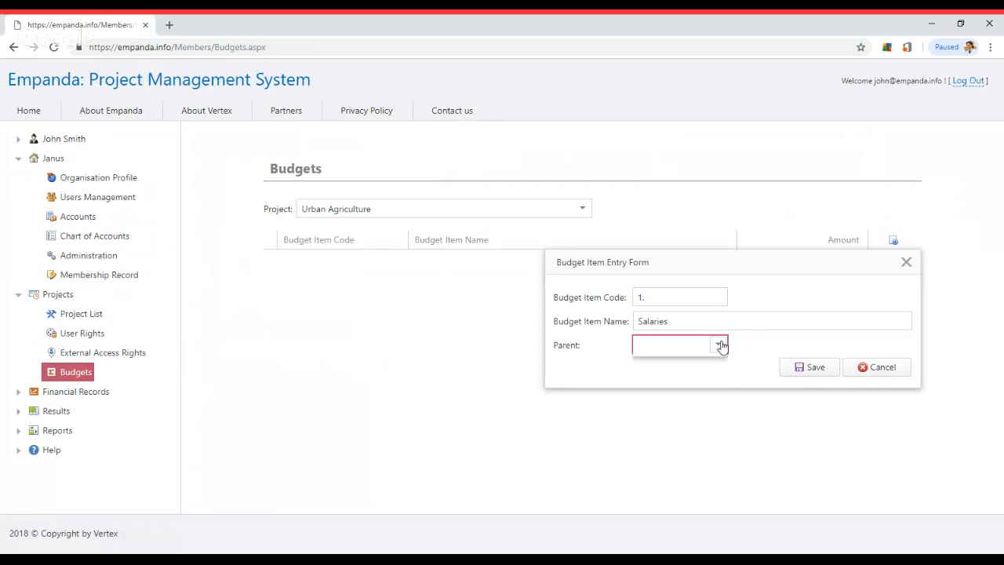
{"action": "left_click", "coordinate": [694, 365]}
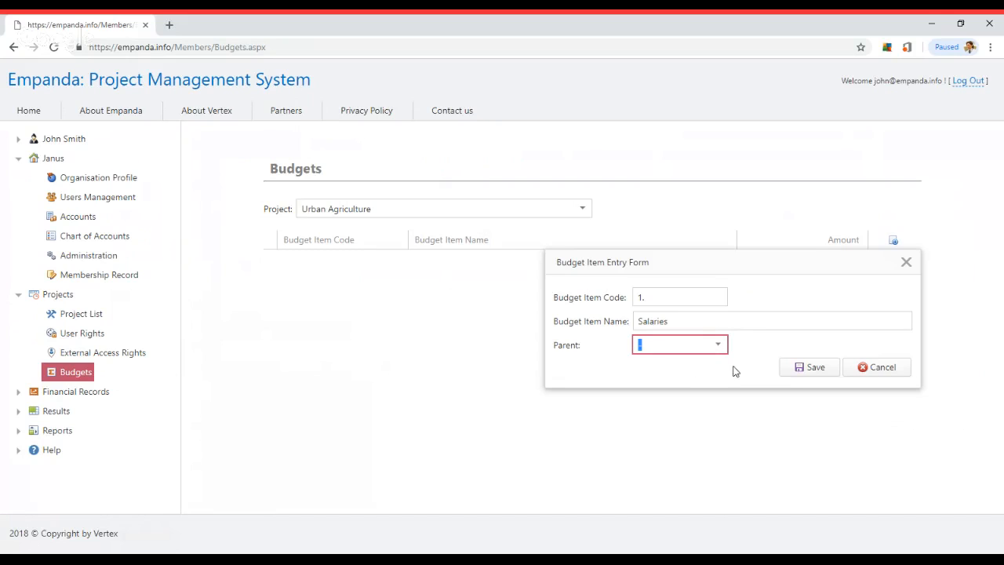
{"action": "left_click", "coordinate": [812, 368]}
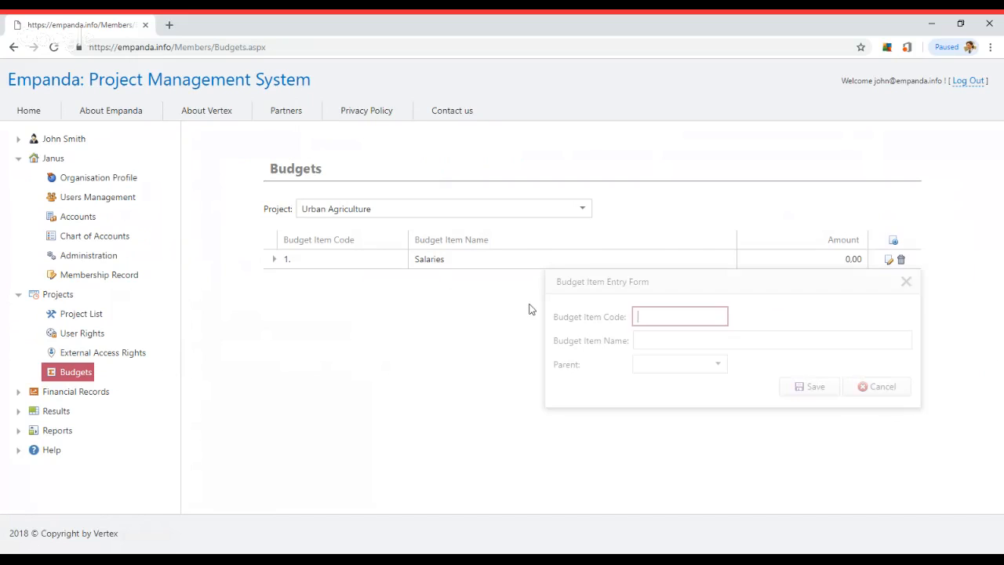
Add budget item 1.1. 'Project Manager' under Salaries (1.)
{"action": "type", "text": "1.1."}
{"action": "key", "text": "Tab"}
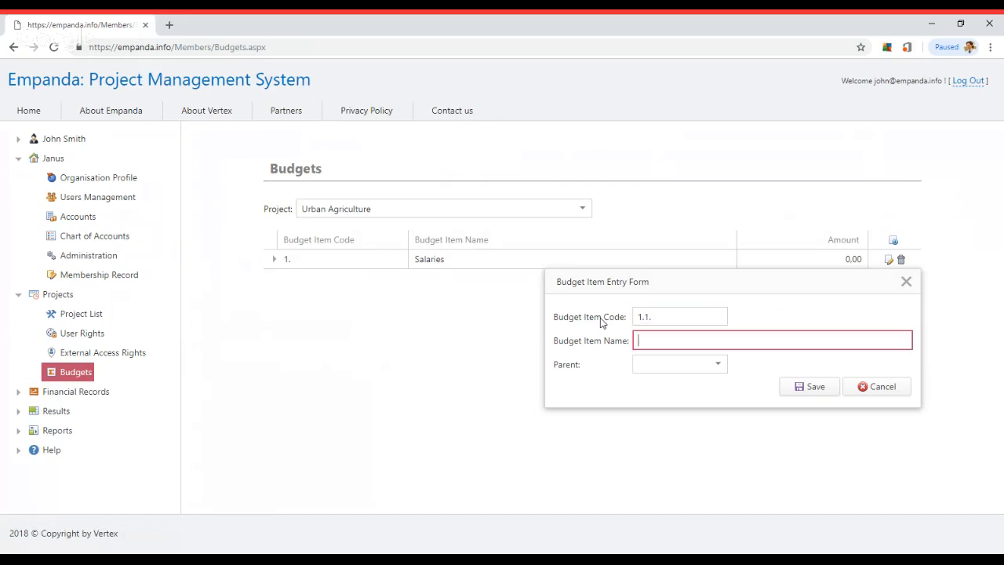
{"action": "type", "text": "Project Manager"}
{"action": "left_click", "coordinate": [638, 364]}
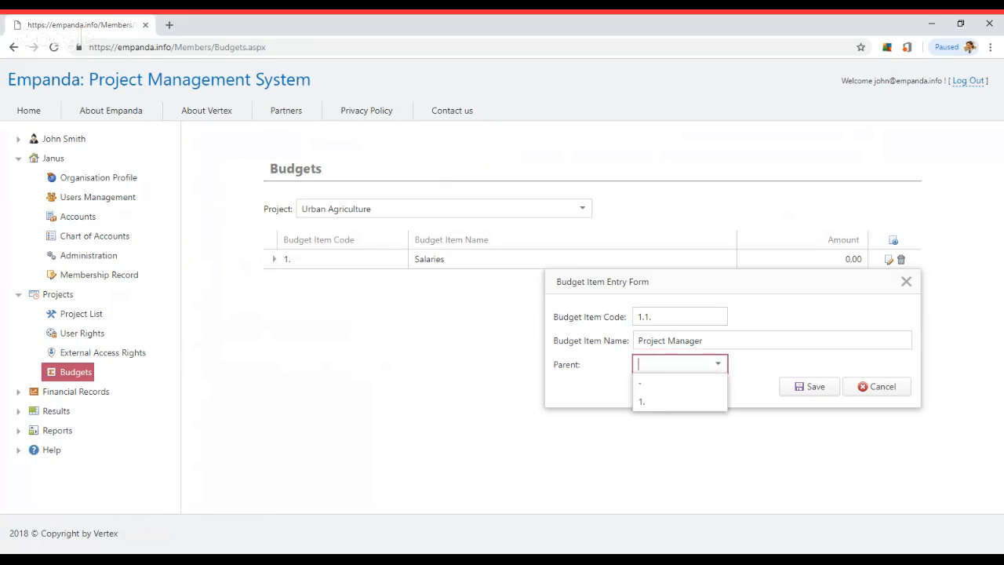
{"action": "left_click", "coordinate": [641, 401]}
{"action": "left_click", "coordinate": [802, 388]}
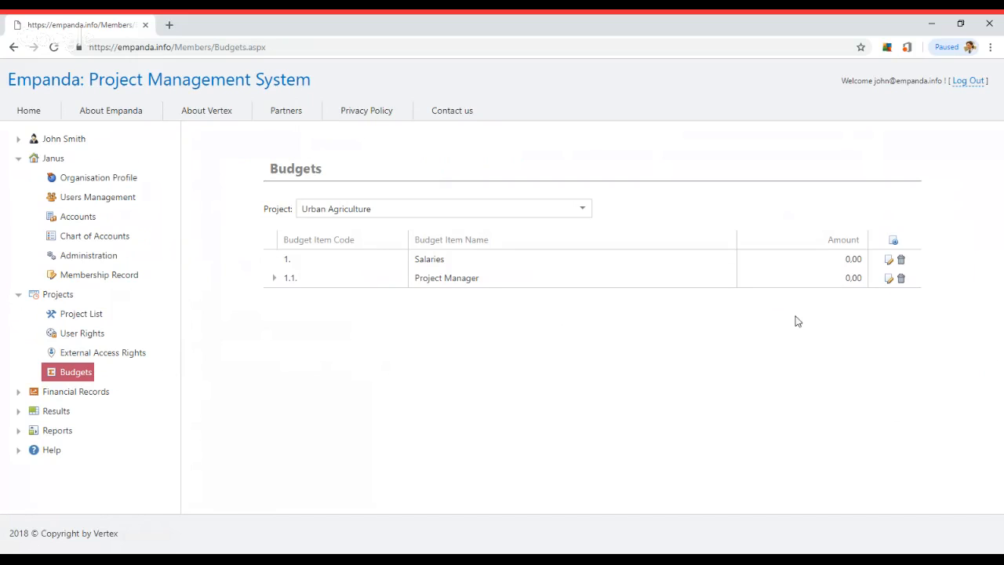
Add budget item 1.2. 'Project Assistant' under Salaries (1.)
{"action": "left_click", "coordinate": [893, 240]}
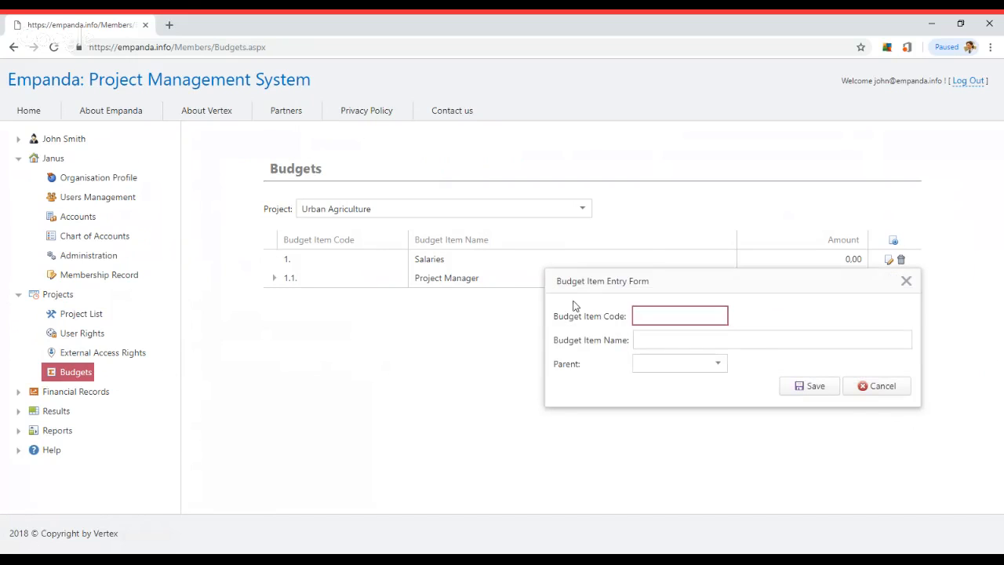
{"action": "type", "text": "1.2."}
{"action": "key", "text": "Tab"}
{"action": "type", "text": "P"}
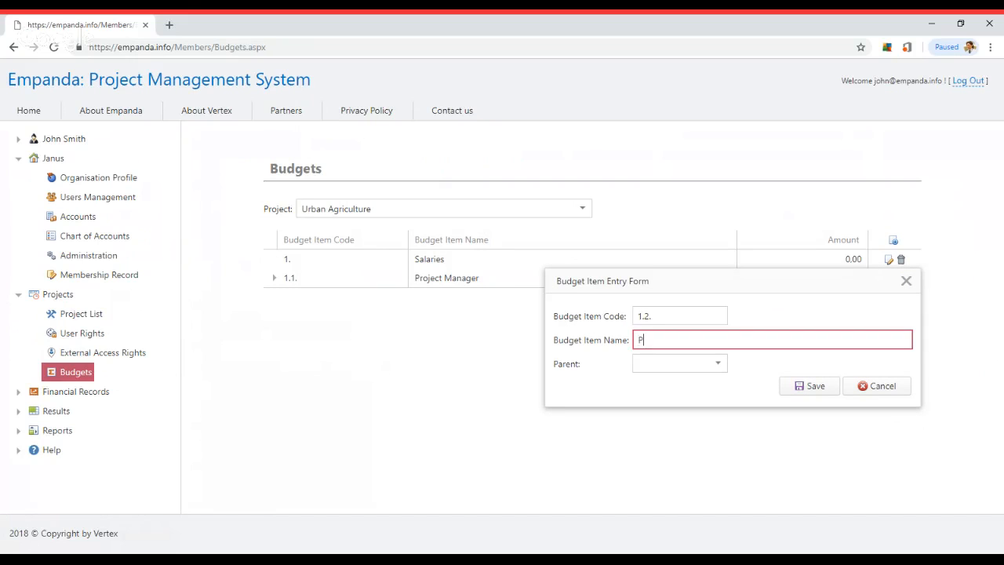
{"action": "type", "text": "roject Assistant"}
{"action": "key", "text": "Tab"}
{"action": "left_click", "coordinate": [665, 362]}
{"action": "left_click", "coordinate": [667, 401]}
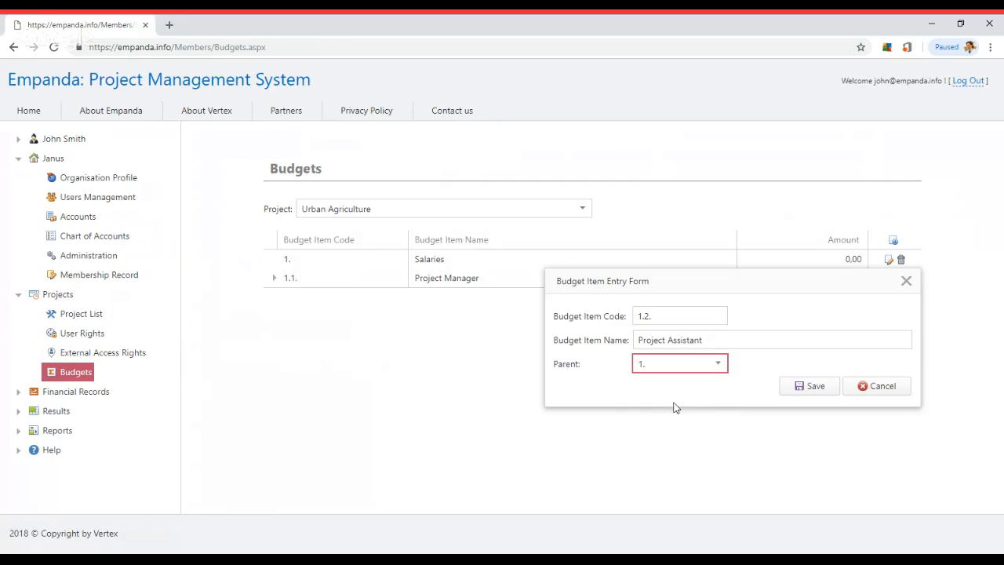
{"action": "left_click", "coordinate": [812, 386]}
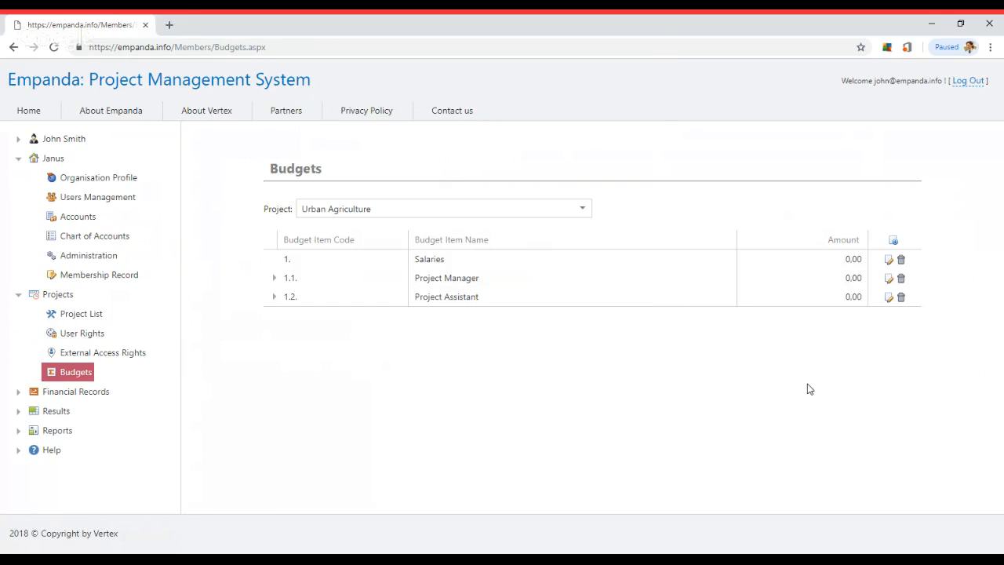
Begin the Administration item, correcting the mistyped code to 2
{"action": "left_click", "coordinate": [896, 242]}
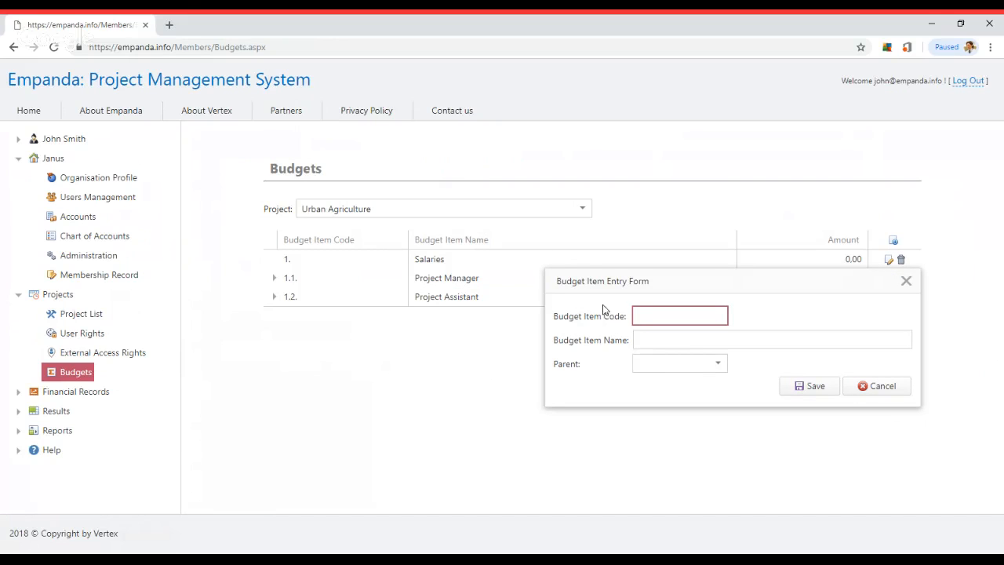
{"action": "type", "text": "2.Adm"}
{"action": "key", "text": "BackSpace"}
{"action": "key", "text": "BackSpace"}
{"action": "key", "text": "BackSpace"}
{"action": "type", "text": "Administration"}
{"action": "key", "text": "Tab"}
{"action": "key", "text": "shift+Tab"}
{"action": "key", "text": "ctrl+c"}
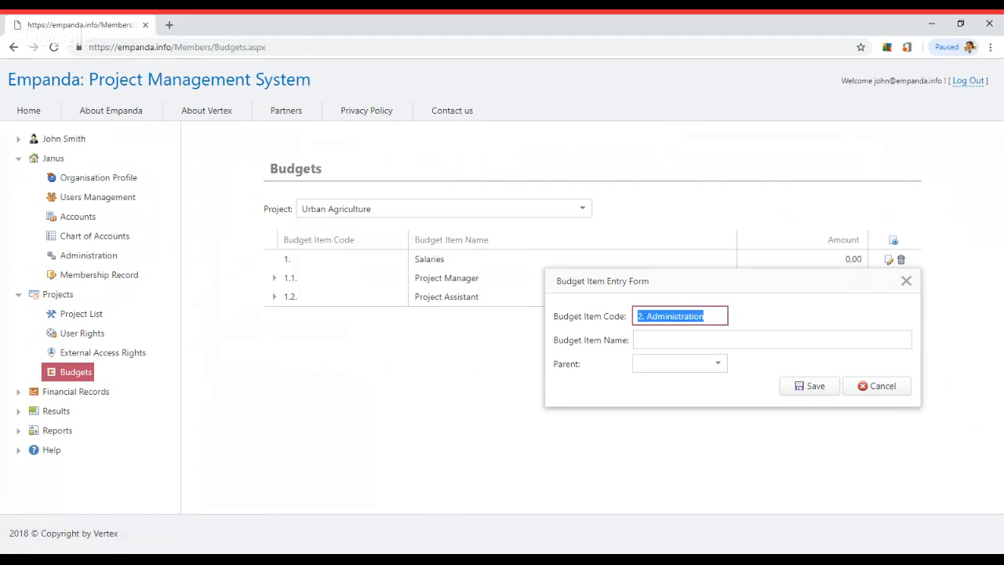
{"action": "key", "text": "BackSpace"}
{"action": "type", "text": "2."}
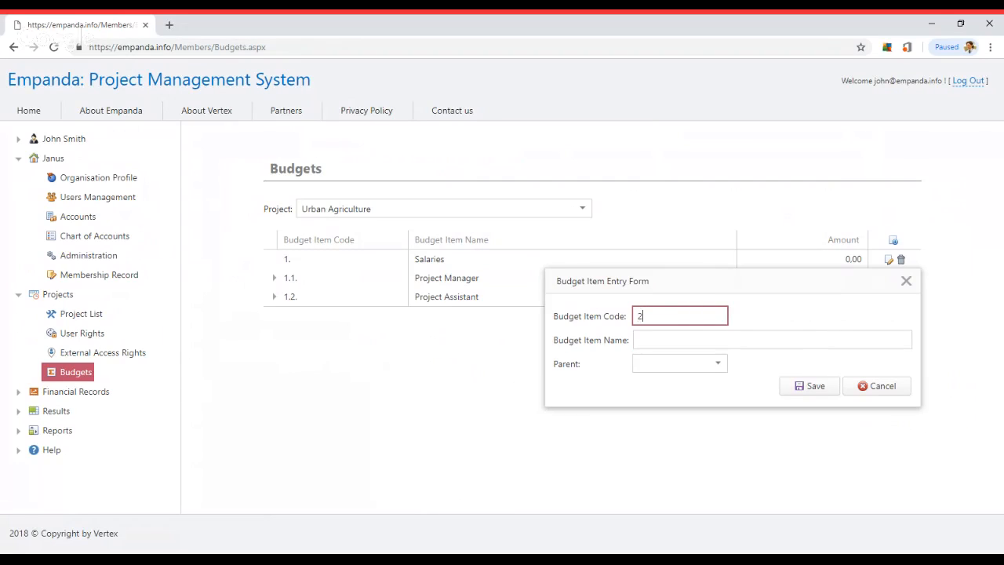
{"action": "key", "text": "Tab"}
Save the top-level item Administration, with pasted name cleaned and no parent
{"action": "key", "text": "ctrl+v"}
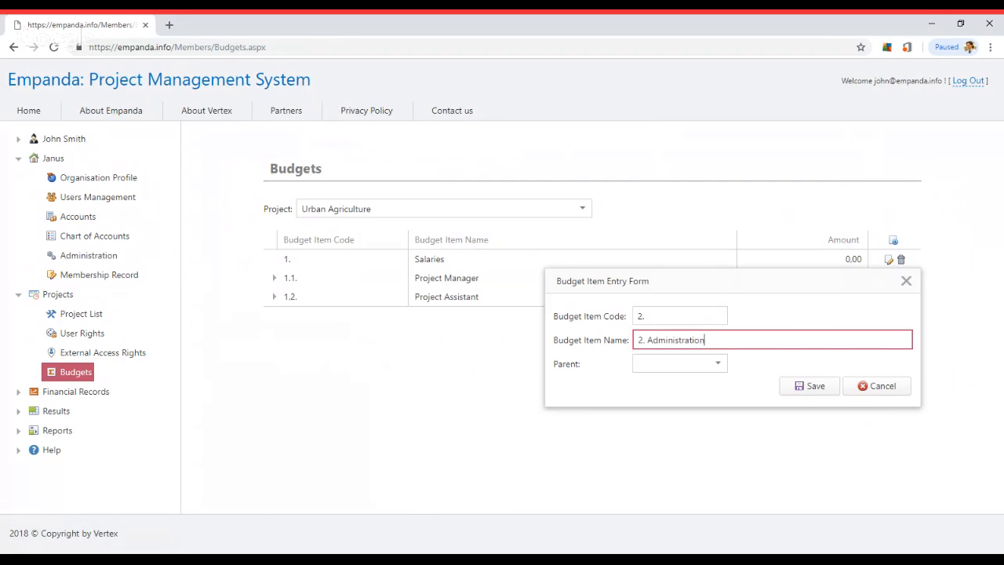
{"action": "key", "text": "ctrl+Left"}
{"action": "key", "text": "BackSpace"}
{"action": "key", "text": "BackSpace"}
{"action": "key", "text": "Tab"}
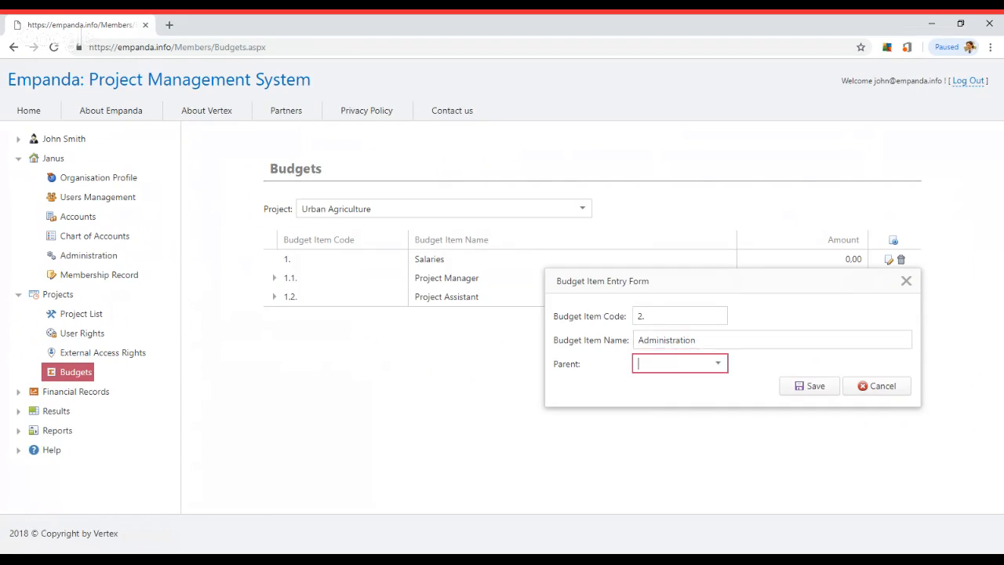
{"action": "left_click", "coordinate": [678, 362]}
{"action": "left_click", "coordinate": [679, 384]}
{"action": "left_click", "coordinate": [784, 386]}
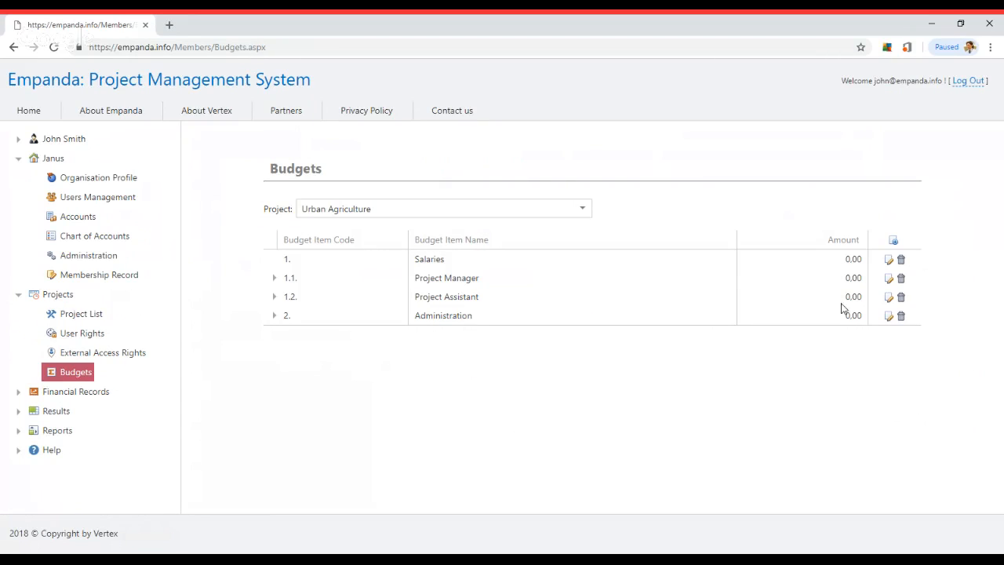
Add budget item 2.1. Office Space Rent under parent Administration (2.)
{"action": "left_click", "coordinate": [893, 240]}
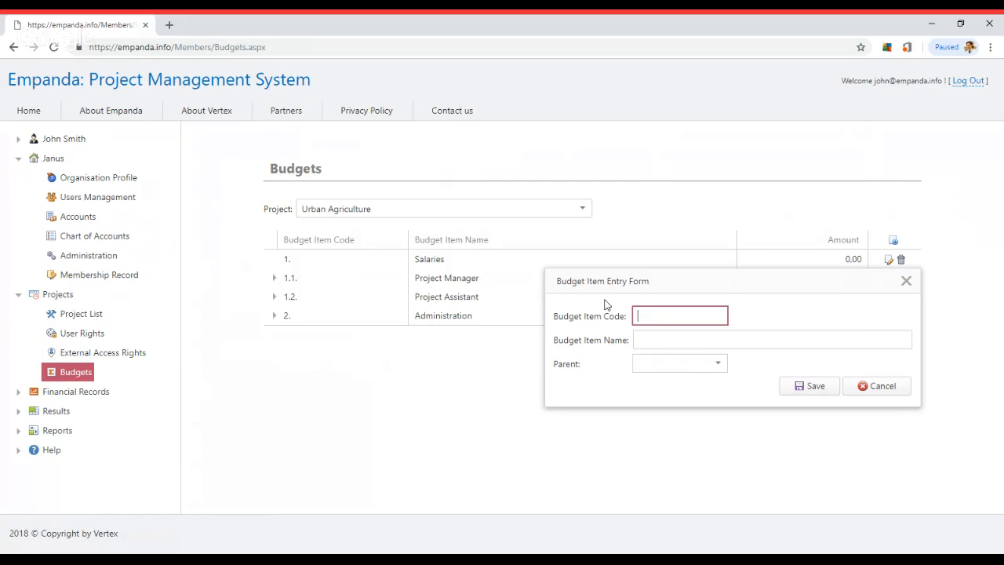
{"action": "type", "text": "2.1."}
{"action": "key", "text": "Tab"}
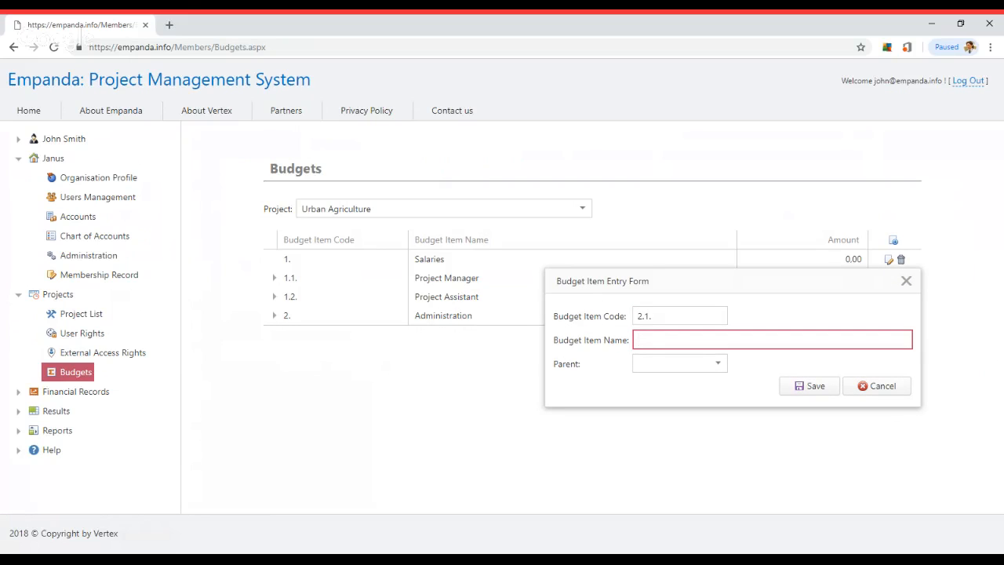
{"action": "type", "text": "Office Space Rent"}
{"action": "key", "text": "Tab"}
{"action": "left_click", "coordinate": [690, 365]}
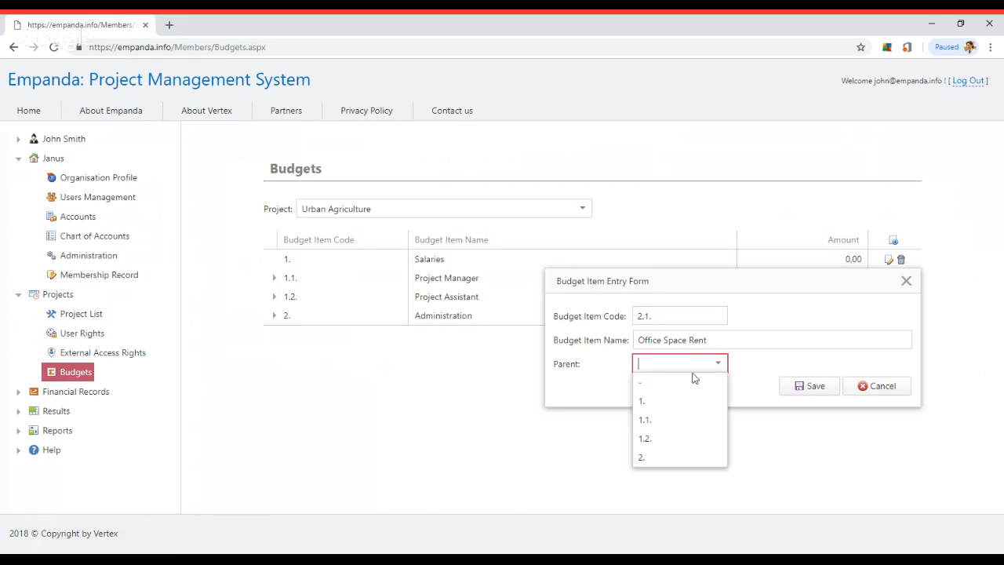
{"action": "left_click", "coordinate": [675, 455]}
{"action": "left_click", "coordinate": [792, 387]}
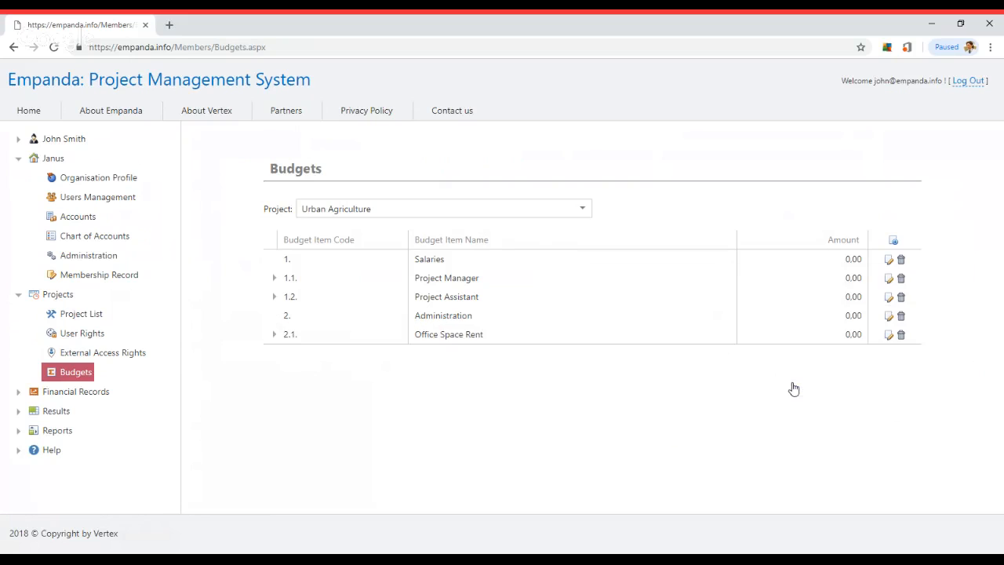
Add budget item 2.2. Communications under parent Administration (2.)
{"action": "left_click", "coordinate": [892, 240]}
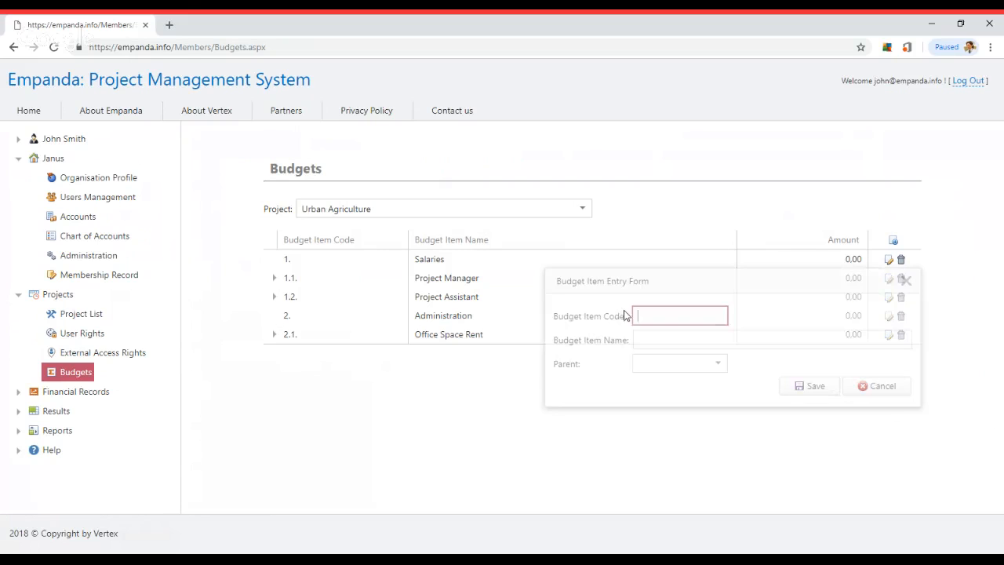
{"action": "type", "text": "2.2."}
{"action": "key", "text": "Tab"}
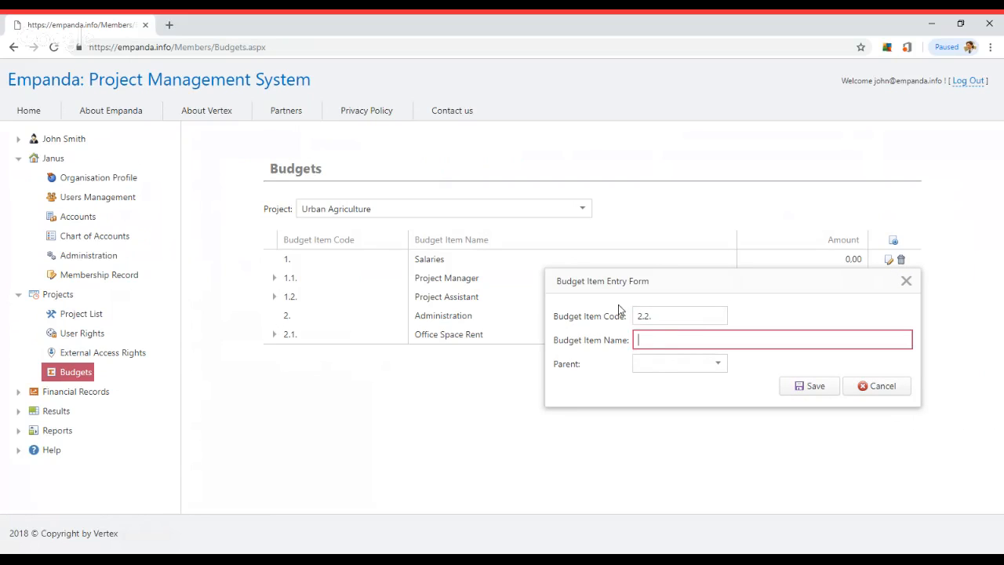
{"action": "type", "text": "Communications"}
{"action": "key", "text": "Tab"}
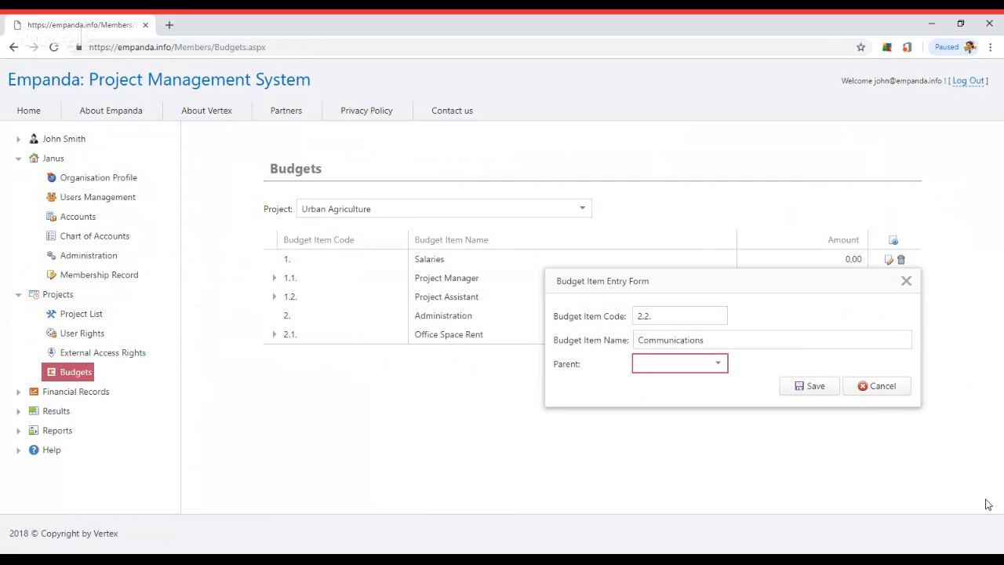
{"action": "left_click", "coordinate": [718, 365]}
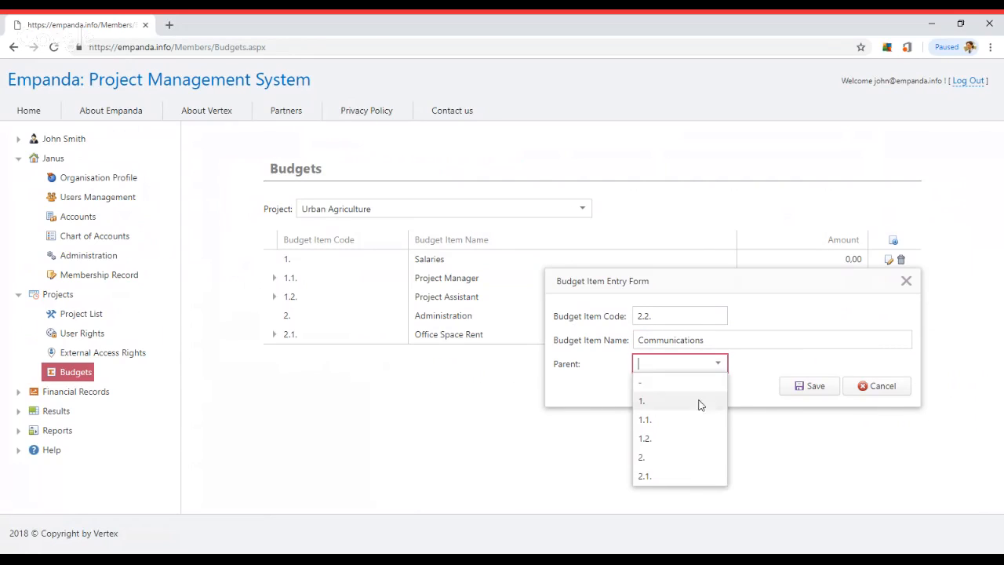
{"action": "left_click", "coordinate": [683, 457]}
{"action": "left_click", "coordinate": [810, 387]}
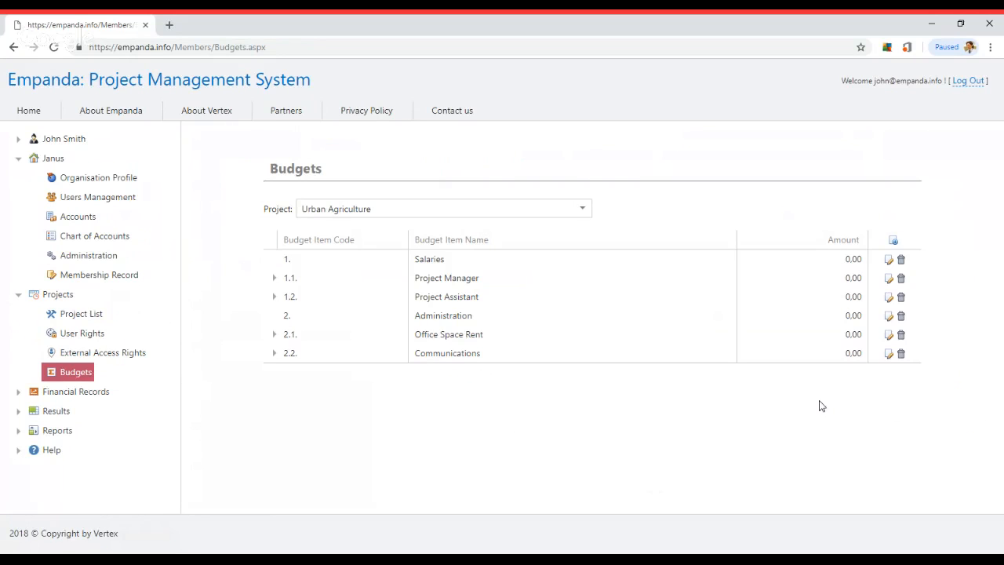
Add top-level budget item 3. Activities with no parent
{"action": "left_click", "coordinate": [893, 240]}
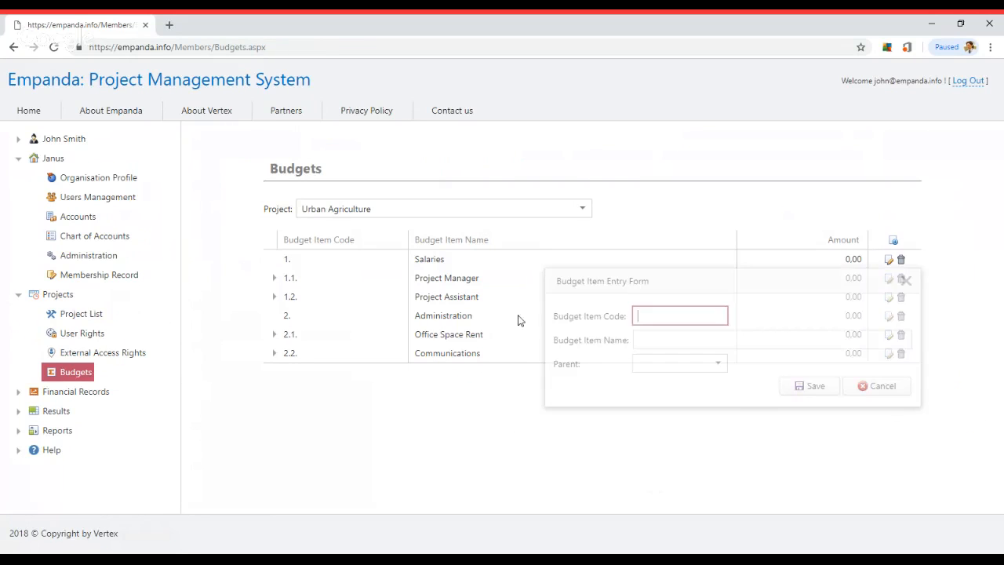
{"action": "type", "text": "3."}
{"action": "key", "text": "Tab"}
{"action": "type", "text": "Act"}
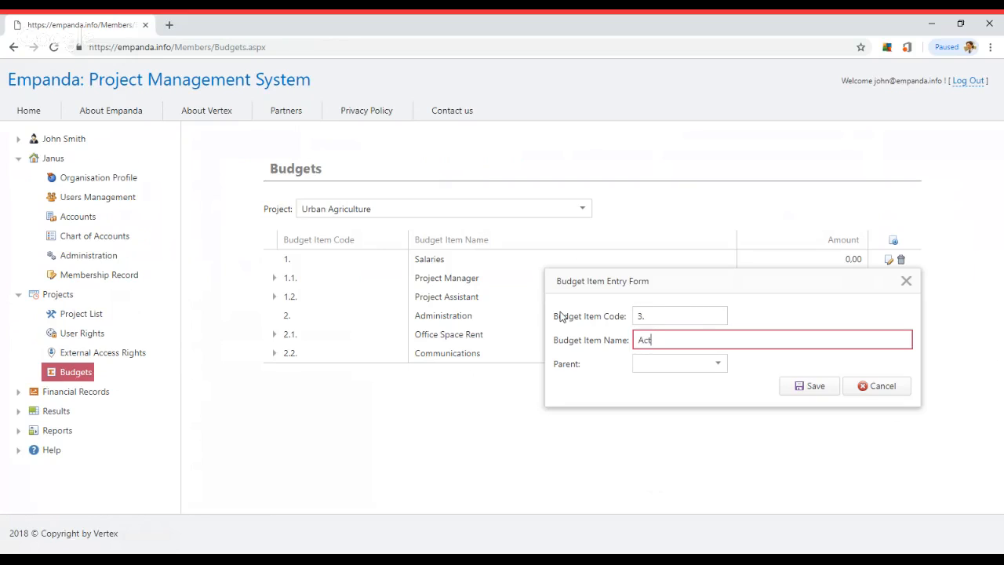
{"action": "type", "text": "ivities"}
{"action": "key", "text": "Tab"}
{"action": "left_click", "coordinate": [717, 363]}
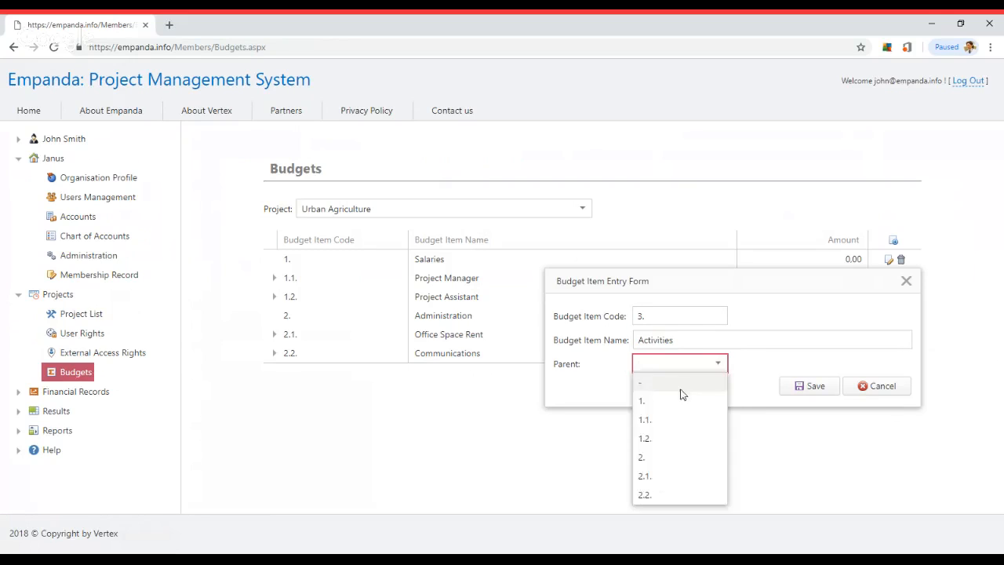
{"action": "left_click", "coordinate": [681, 386]}
{"action": "left_click", "coordinate": [802, 389]}
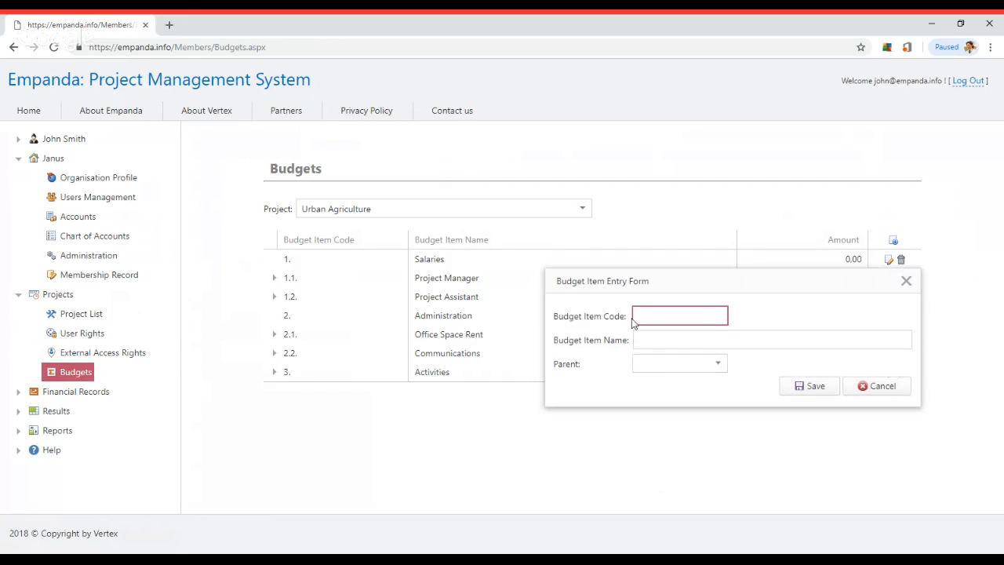
Add sub-item 3.1. Training under parent Activities (3.)
{"action": "type", "text": "3.1."}
{"action": "key", "text": "Tab"}
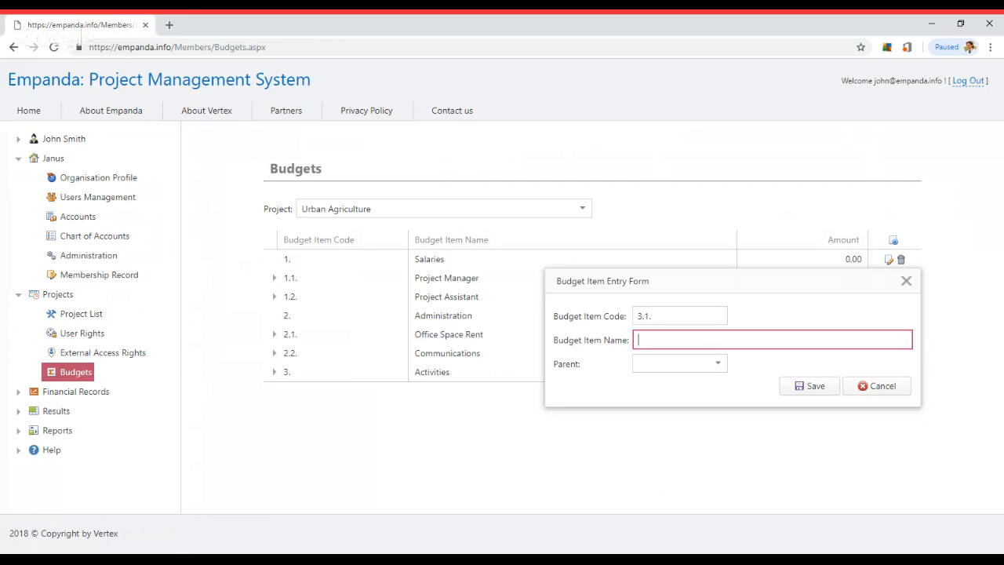
{"action": "type", "text": "Training"}
{"action": "left_click", "coordinate": [679, 363]}
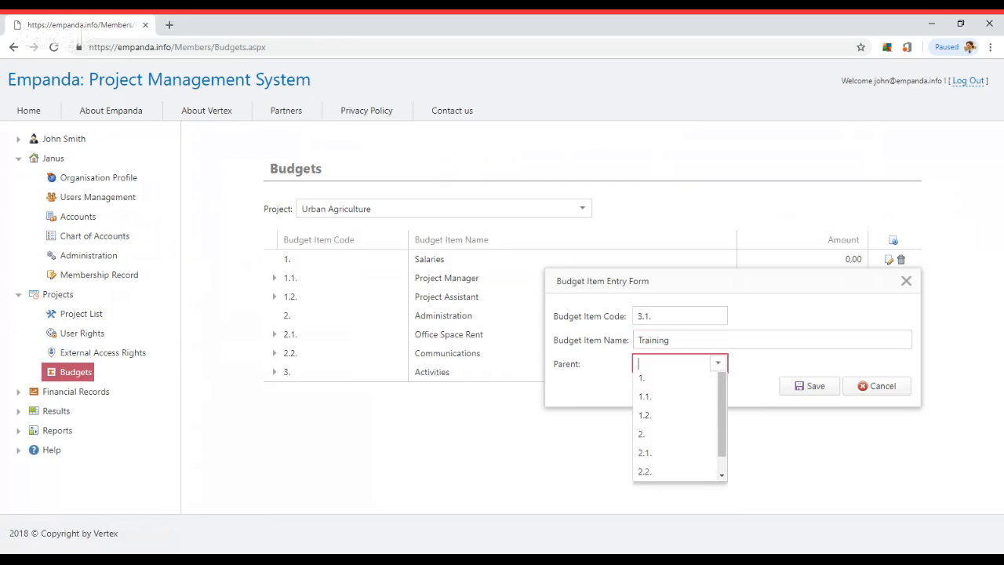
{"action": "scroll", "coordinate": [722, 471], "scroll_direction": "down", "scroll_amount": 1}
{"action": "left_click", "coordinate": [683, 493]}
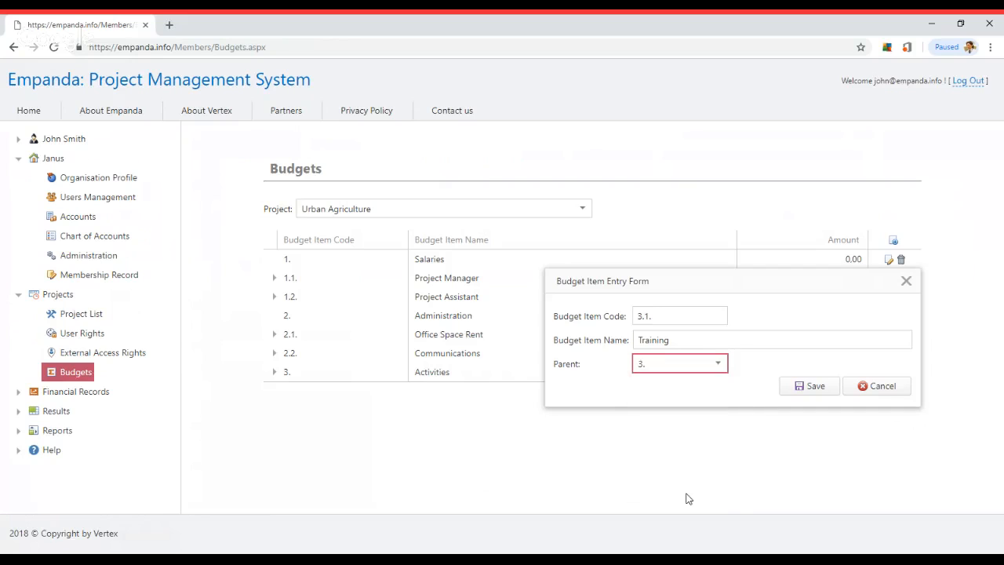
{"action": "left_click", "coordinate": [809, 386]}
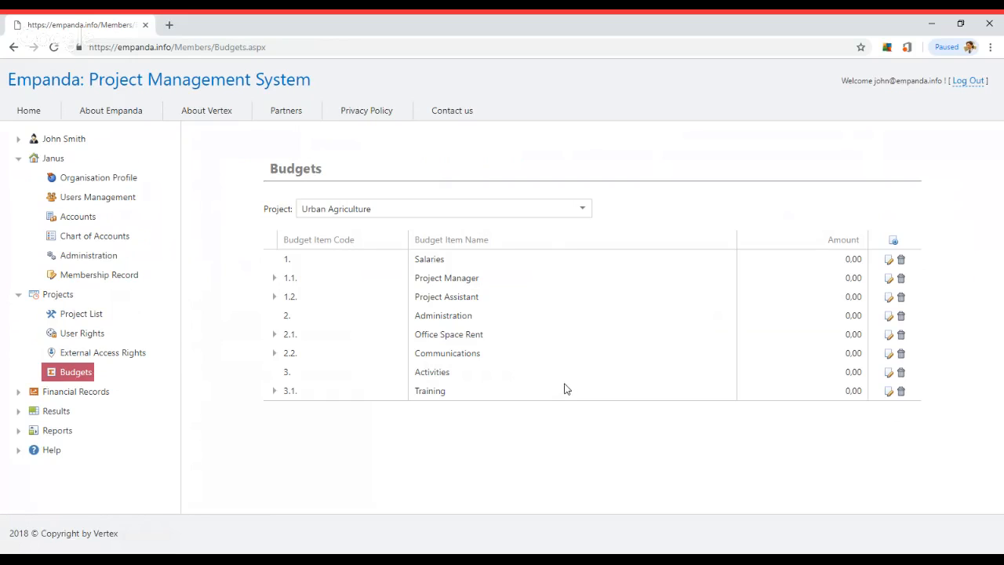
Set Project Manager's USAID amount to 5.000
{"action": "left_click", "coordinate": [274, 279]}
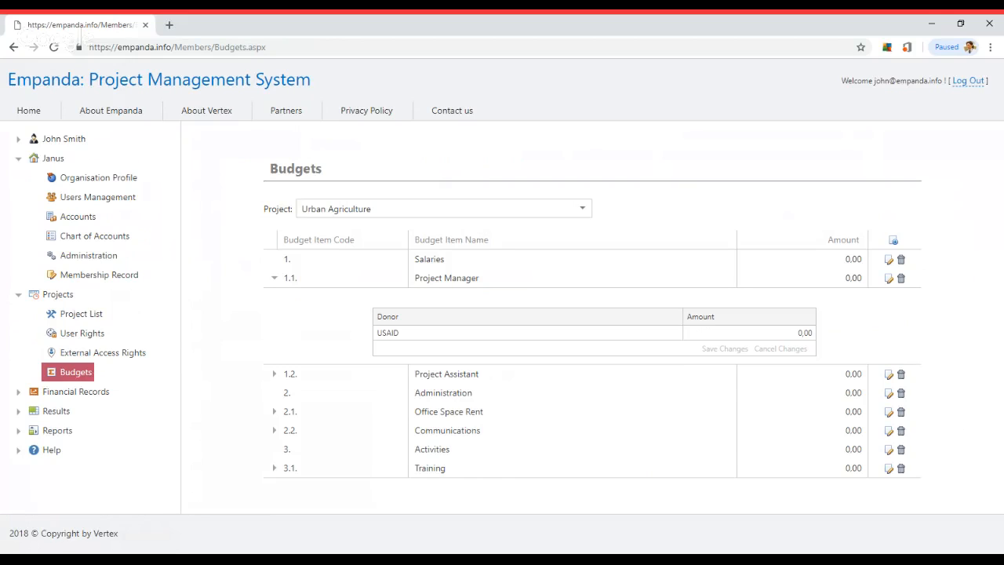
{"action": "left_click", "coordinate": [734, 334]}
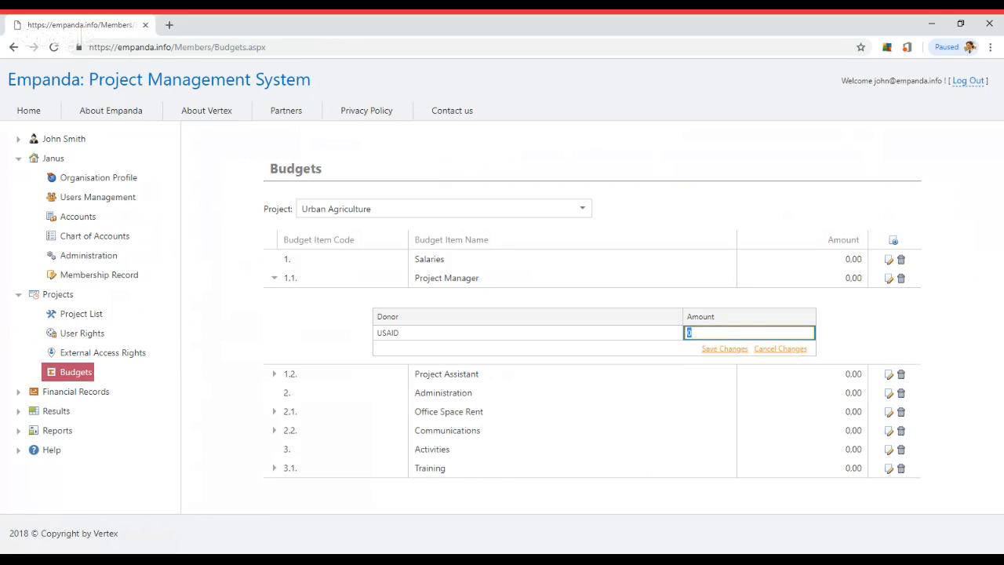
{"action": "type", "text": "5.0"}
{"action": "type", "text": "000"}
{"action": "left_click", "coordinate": [727, 349]}
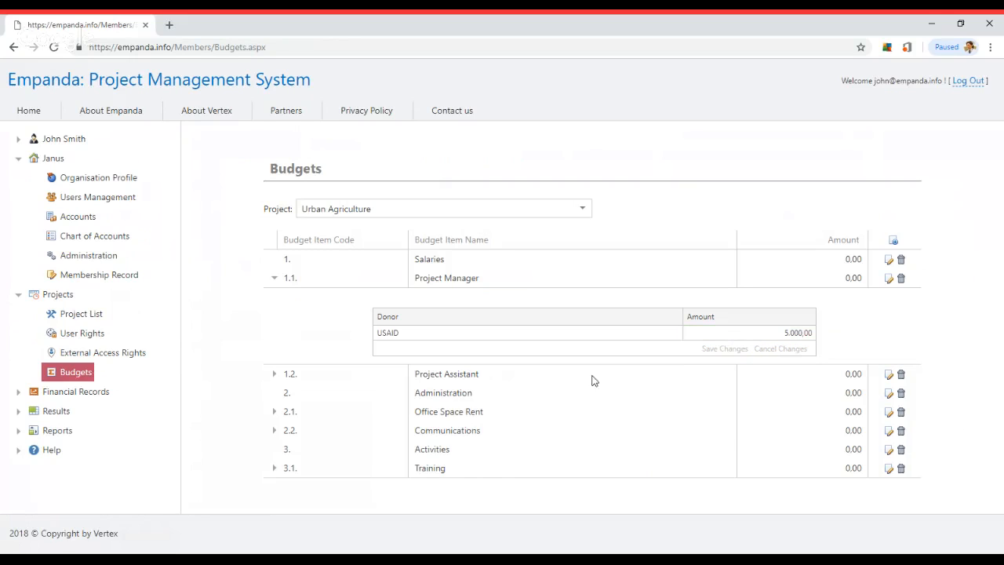
Set Project Assistant's USAID amount to 4000, then start editing Office Space Rent's USAID amount
{"action": "left_click", "coordinate": [274, 373]}
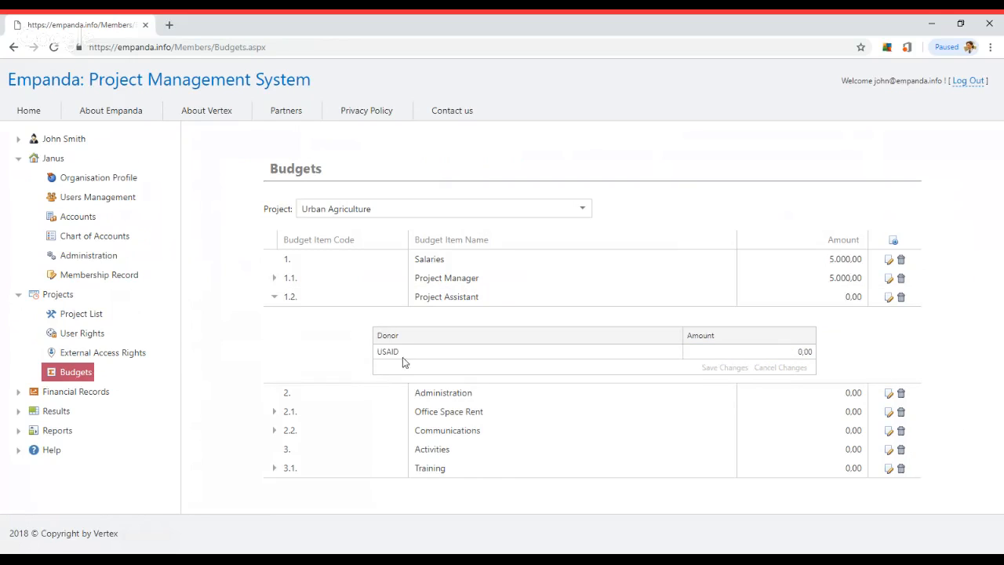
{"action": "left_click", "coordinate": [736, 355]}
{"action": "type", "text": "4000"}
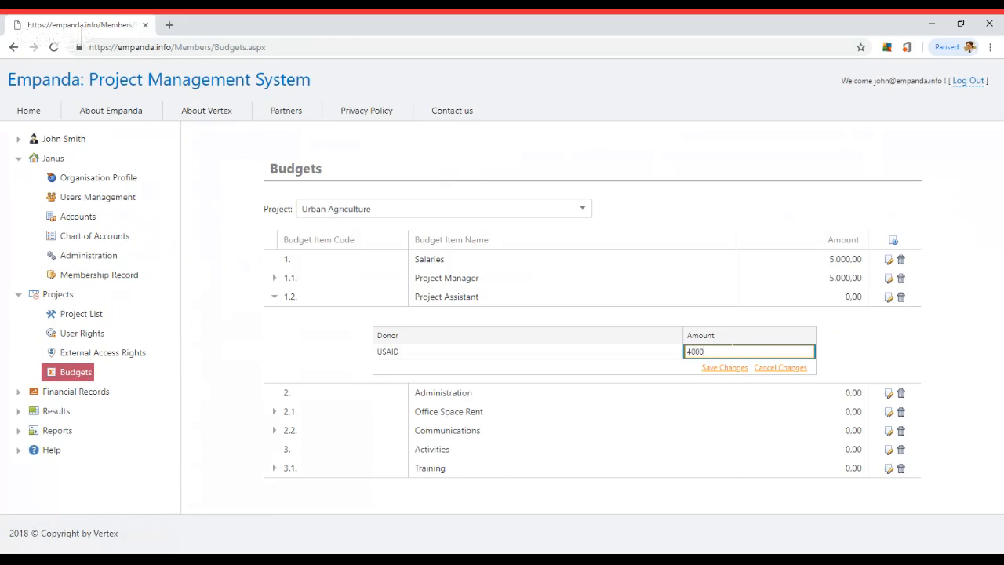
{"action": "left_click", "coordinate": [723, 368]}
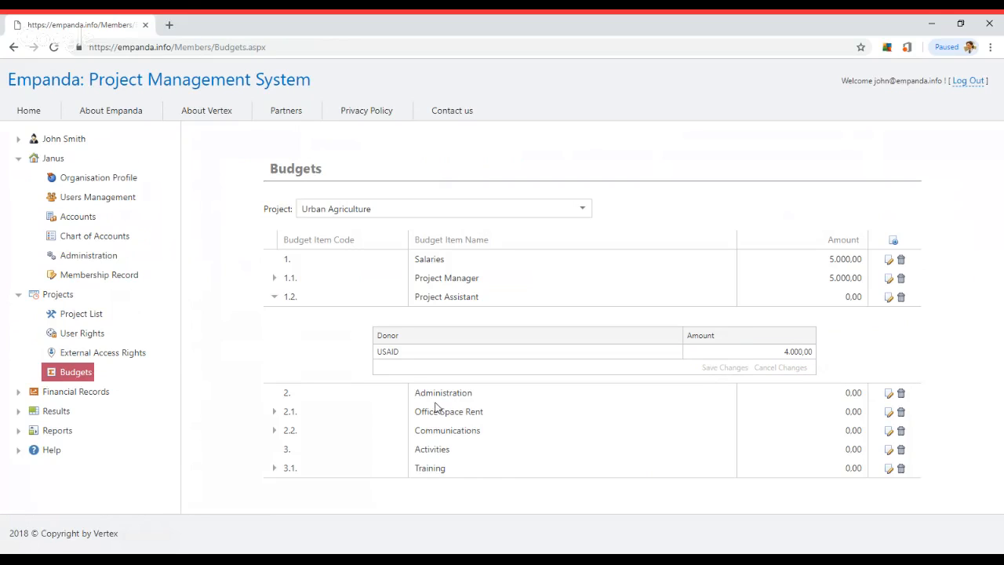
{"action": "left_click", "coordinate": [274, 411]}
{"action": "left_click", "coordinate": [710, 387]}
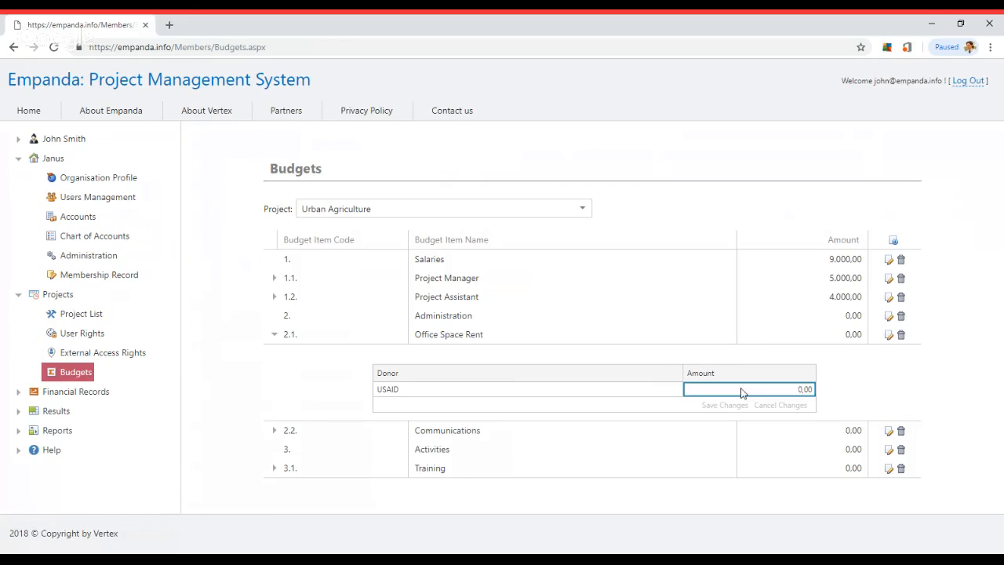
Save USAID amounts of 12.000 for Office Space Rent and 1500 for Communications
{"action": "type", "text": "12.000"}
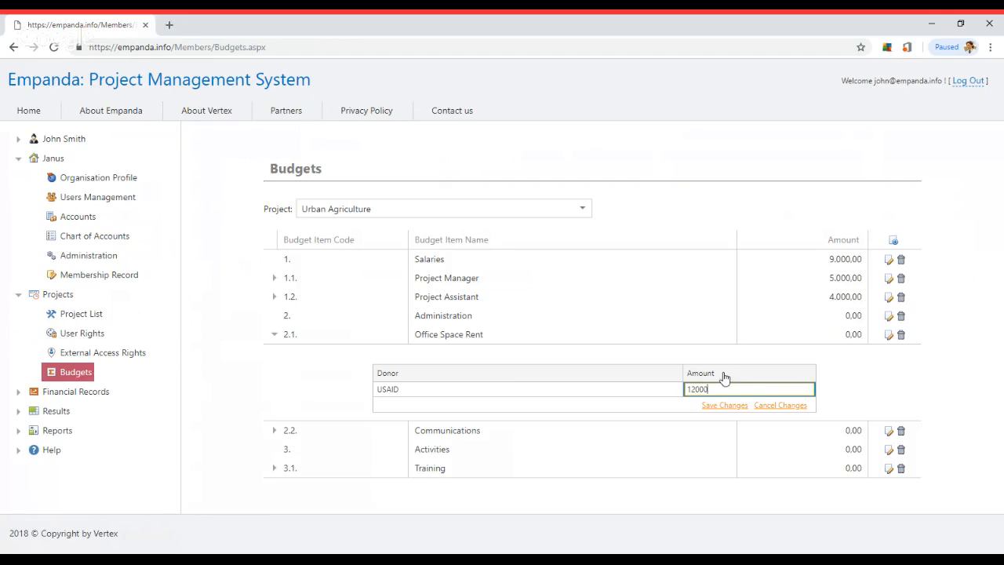
{"action": "left_click", "coordinate": [722, 406]}
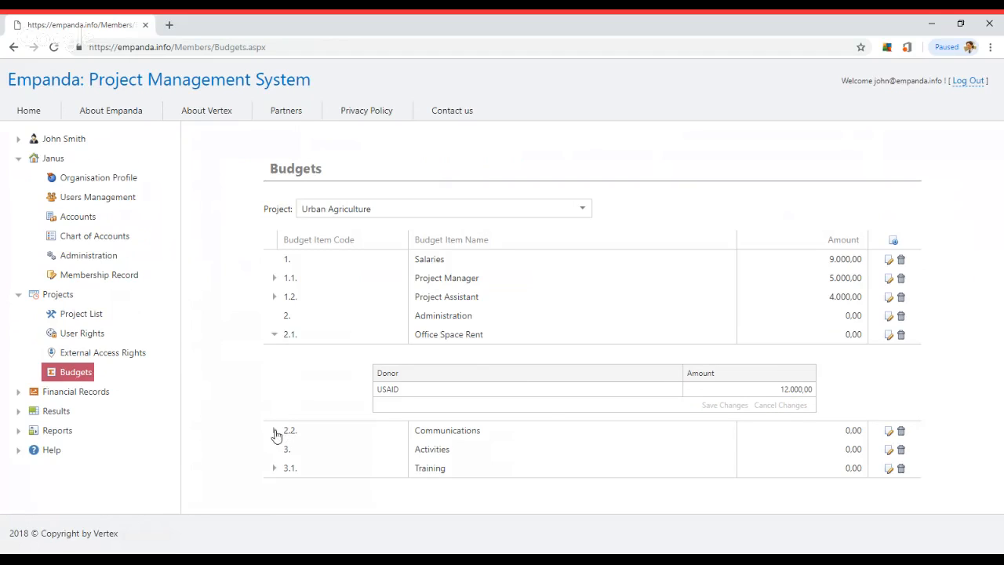
{"action": "left_click", "coordinate": [275, 431]}
{"action": "left_click", "coordinate": [739, 407]}
{"action": "type", "text": "1500"}
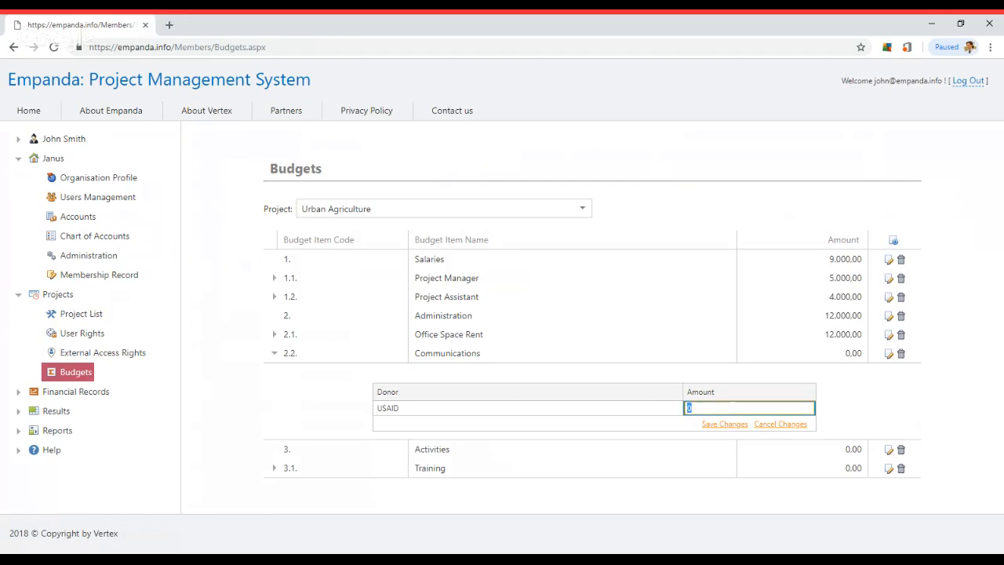
{"action": "left_click", "coordinate": [722, 423]}
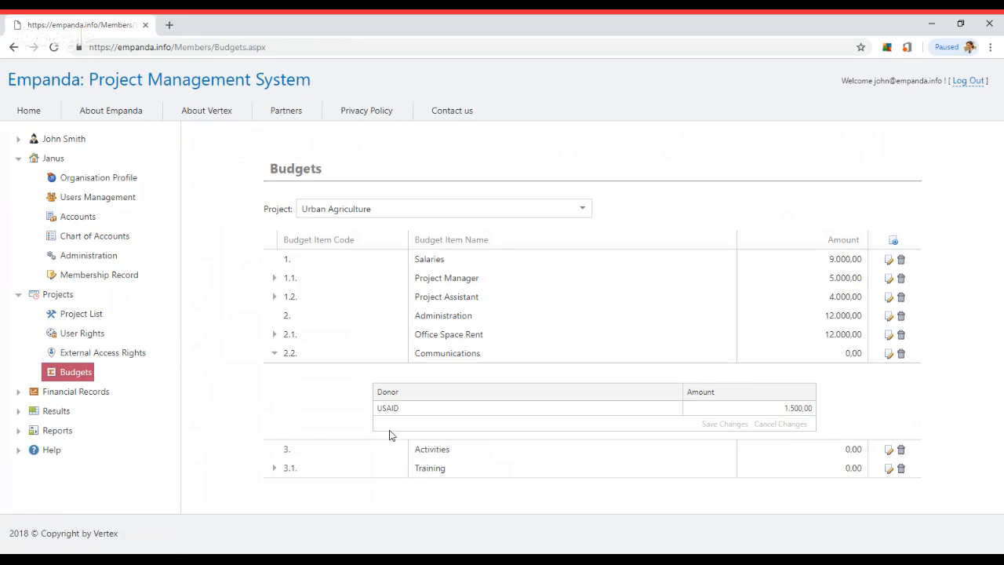
Set Training's USAID amount to 14.000 and collapse its donor details
{"action": "left_click", "coordinate": [274, 468]}
{"action": "left_click", "coordinate": [737, 443]}
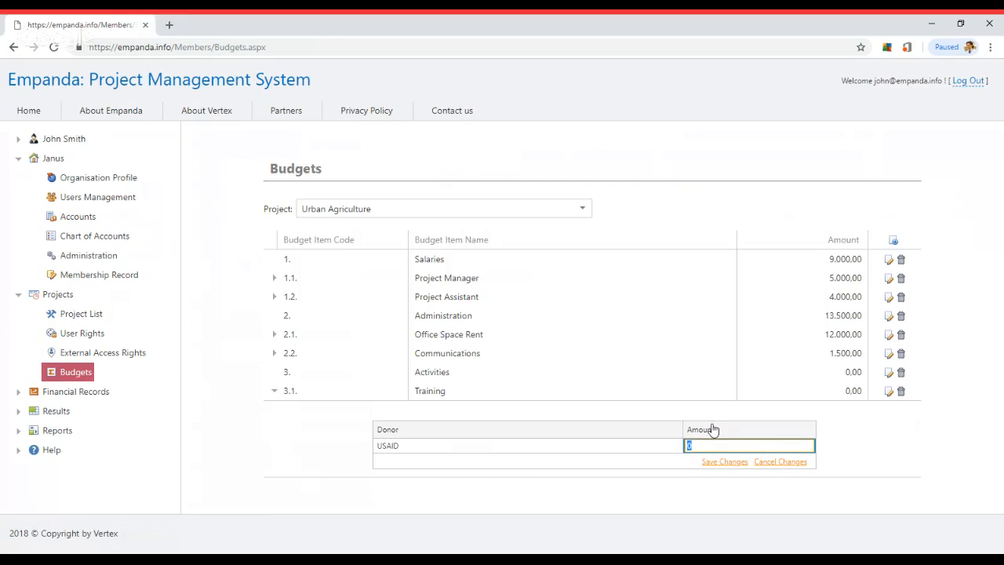
{"action": "type", "text": "14.000"}
{"action": "left_click", "coordinate": [708, 462]}
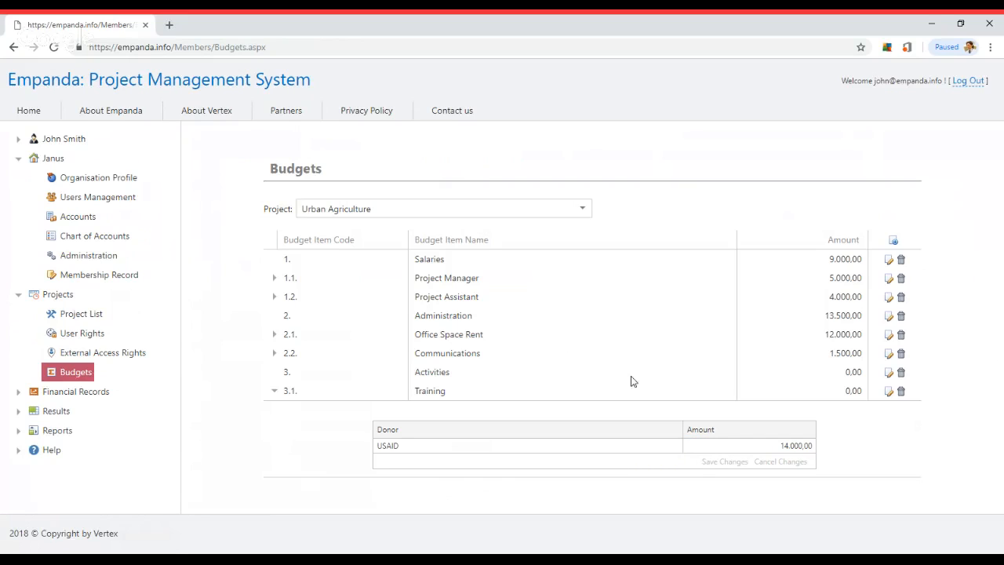
{"action": "left_click", "coordinate": [271, 391]}
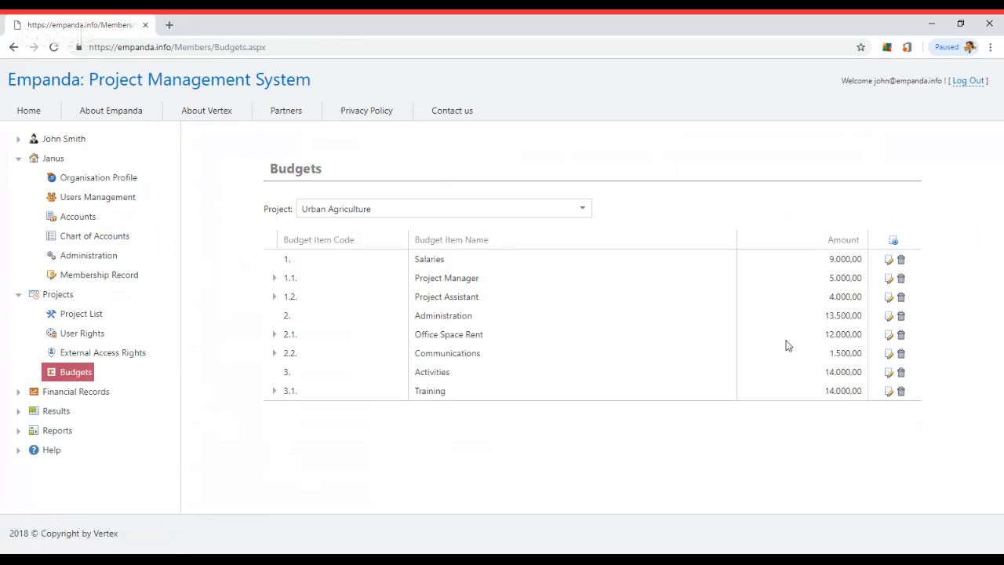
{"action": "left_click", "coordinate": [888, 297]}
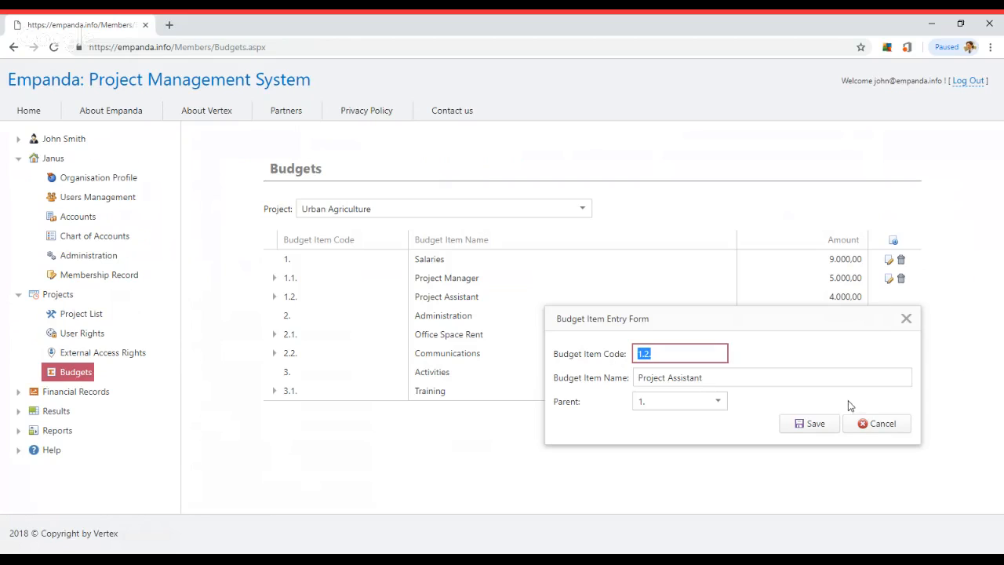
{"action": "left_click", "coordinate": [873, 424]}
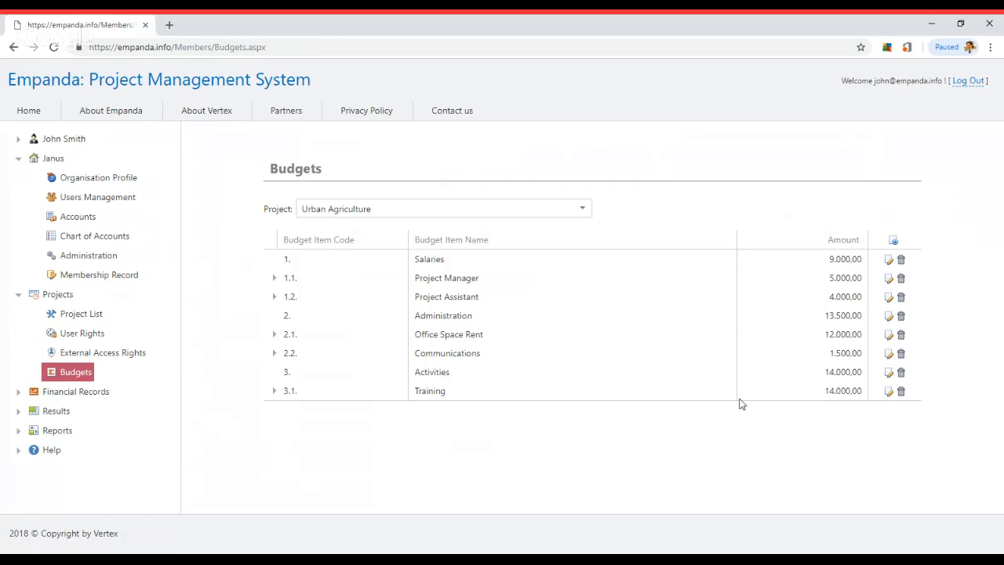
{"action": "left_click", "coordinate": [274, 298]}
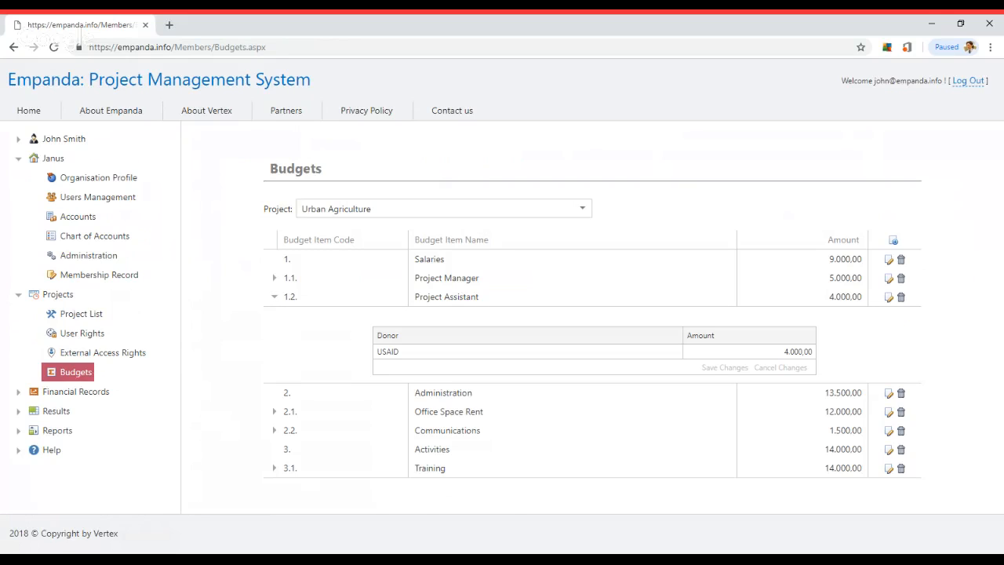
{"action": "left_click", "coordinate": [275, 297]}
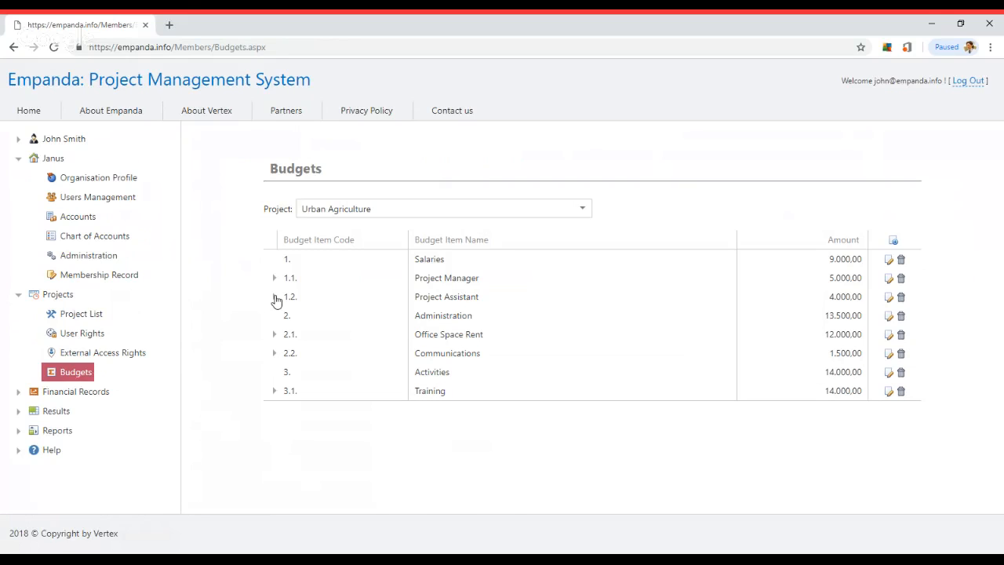